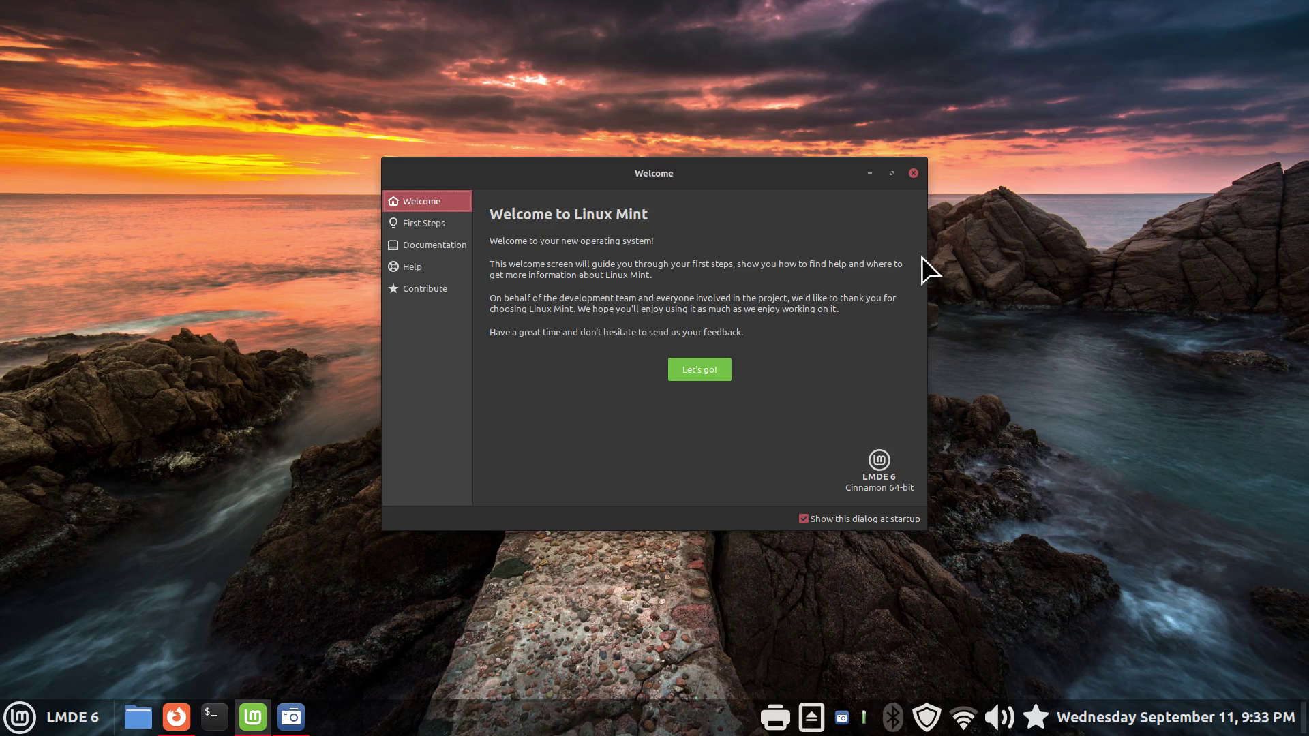
- Close the Welcome to Linux Mint dialog to leave the bare Cinnamon desktop
left_click(914, 173)
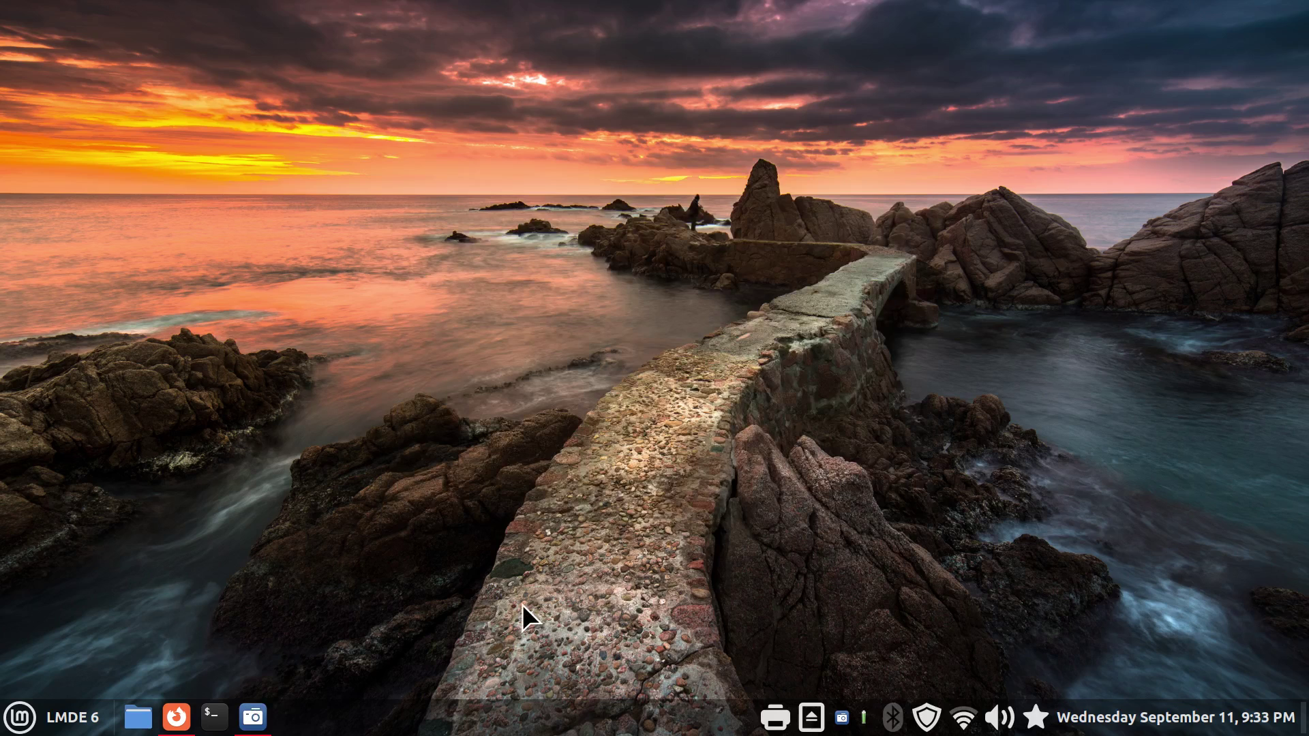
- Open System Settings from the panel and show System Info: LMDE 6 Faye, 31.2 GiB memory
right_click(564, 718)
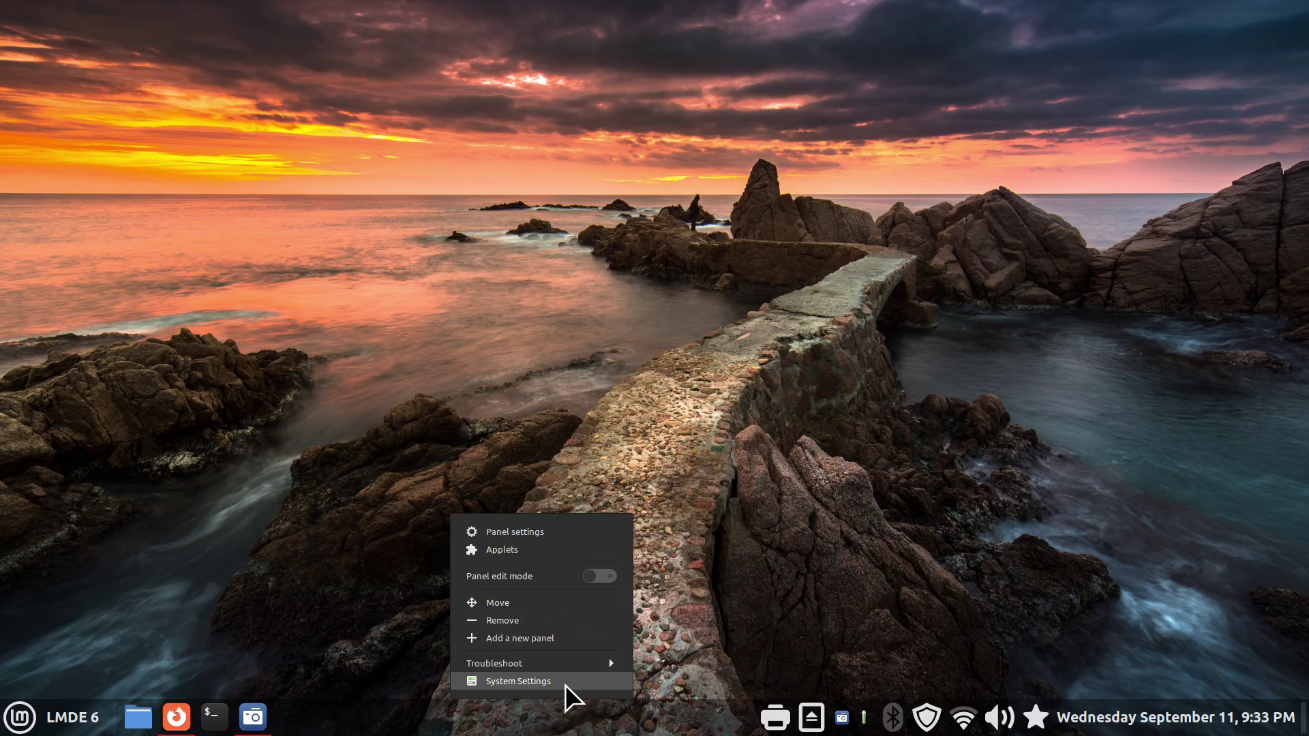
left_click(564, 695)
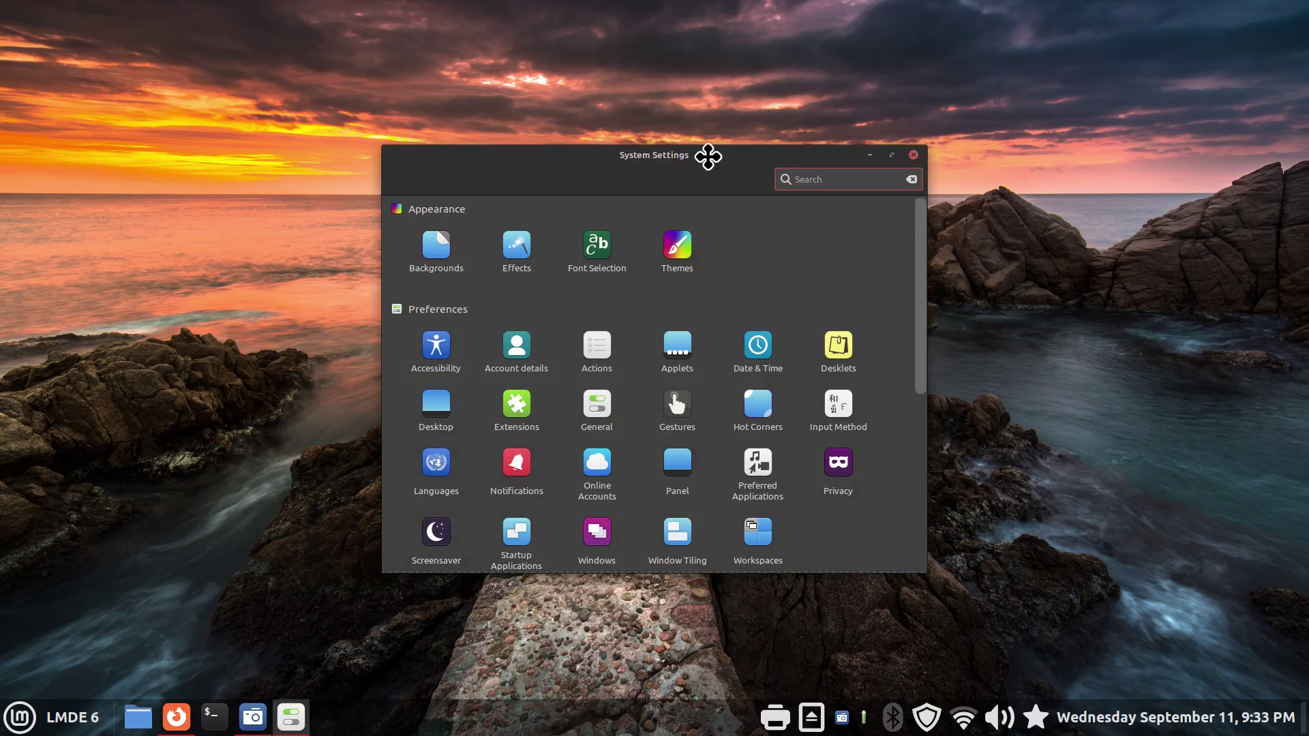
left_click_drag(707, 155, 672, 24)
left_click_drag(890, 211, 888, 418)
left_click(803, 266)
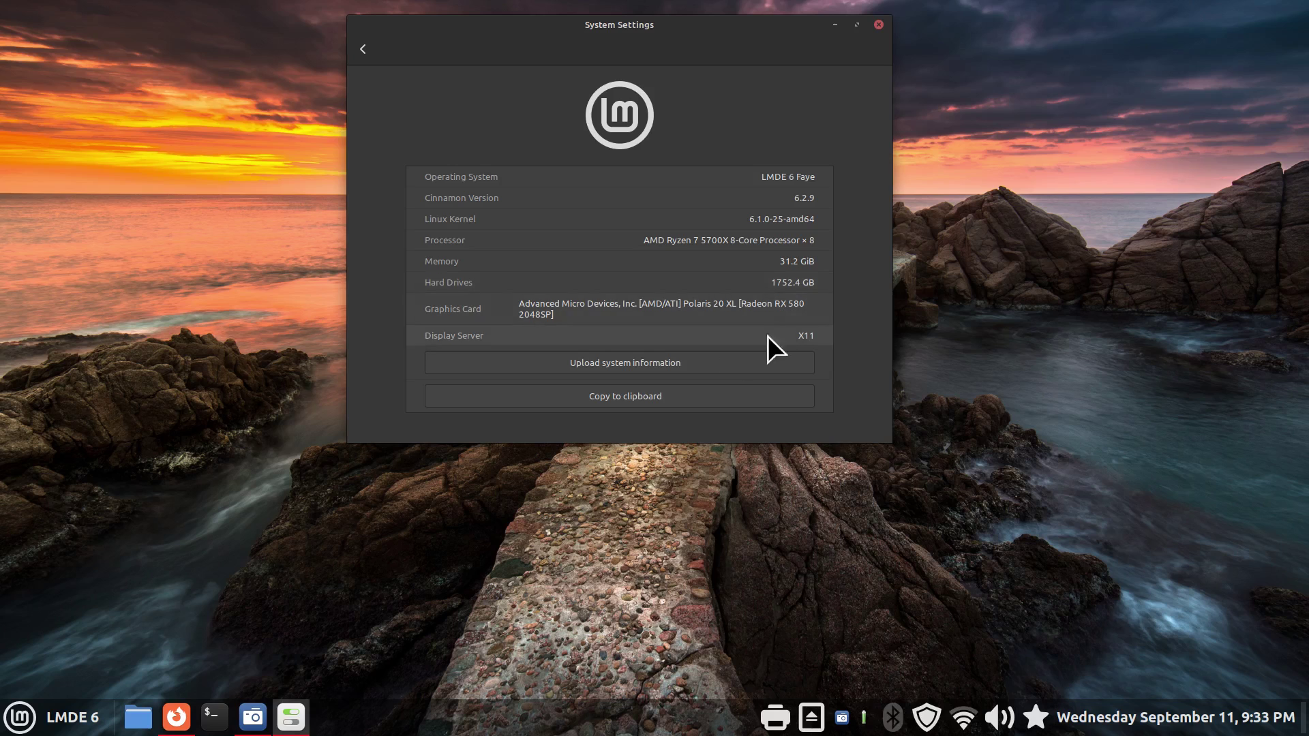
- Highlight the 1,000,000,000 and 1,073,741,824 byte figures for GB vs GiB, then view MB vs Mib results
left_click(177, 718)
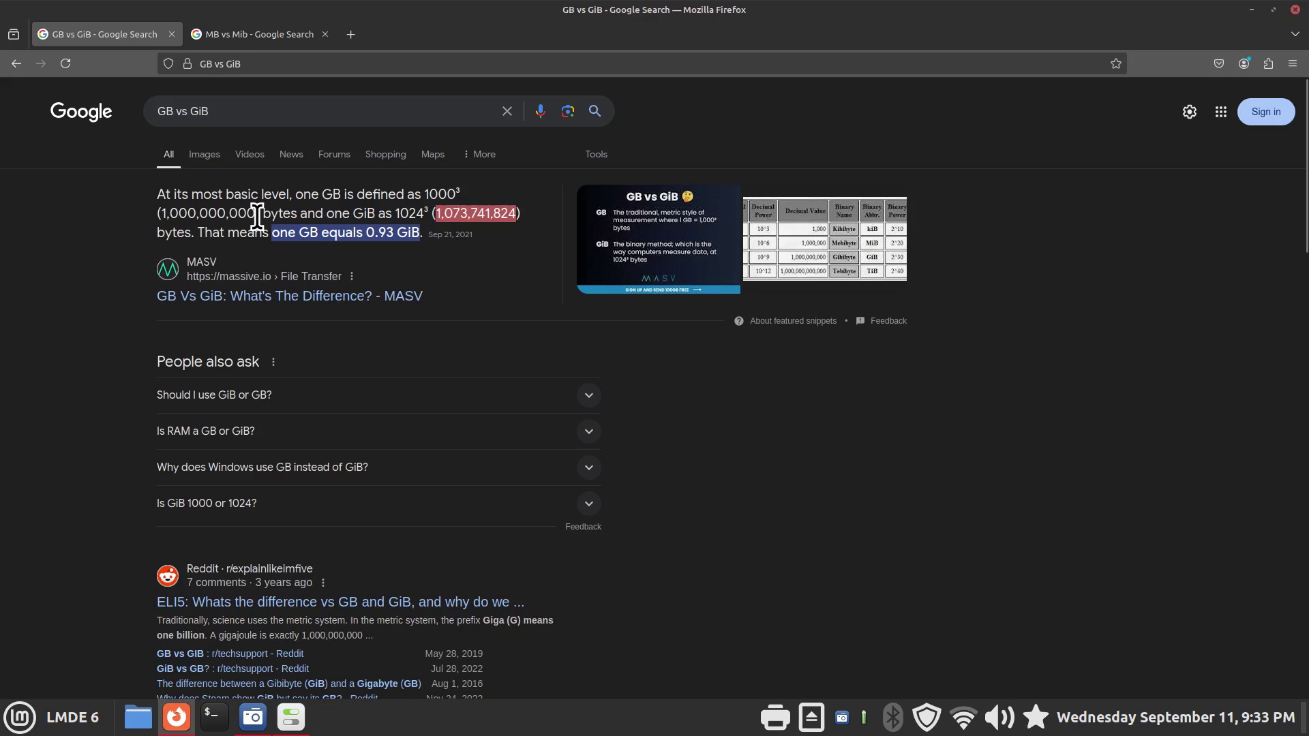
left_click_drag(256, 214, 157, 213)
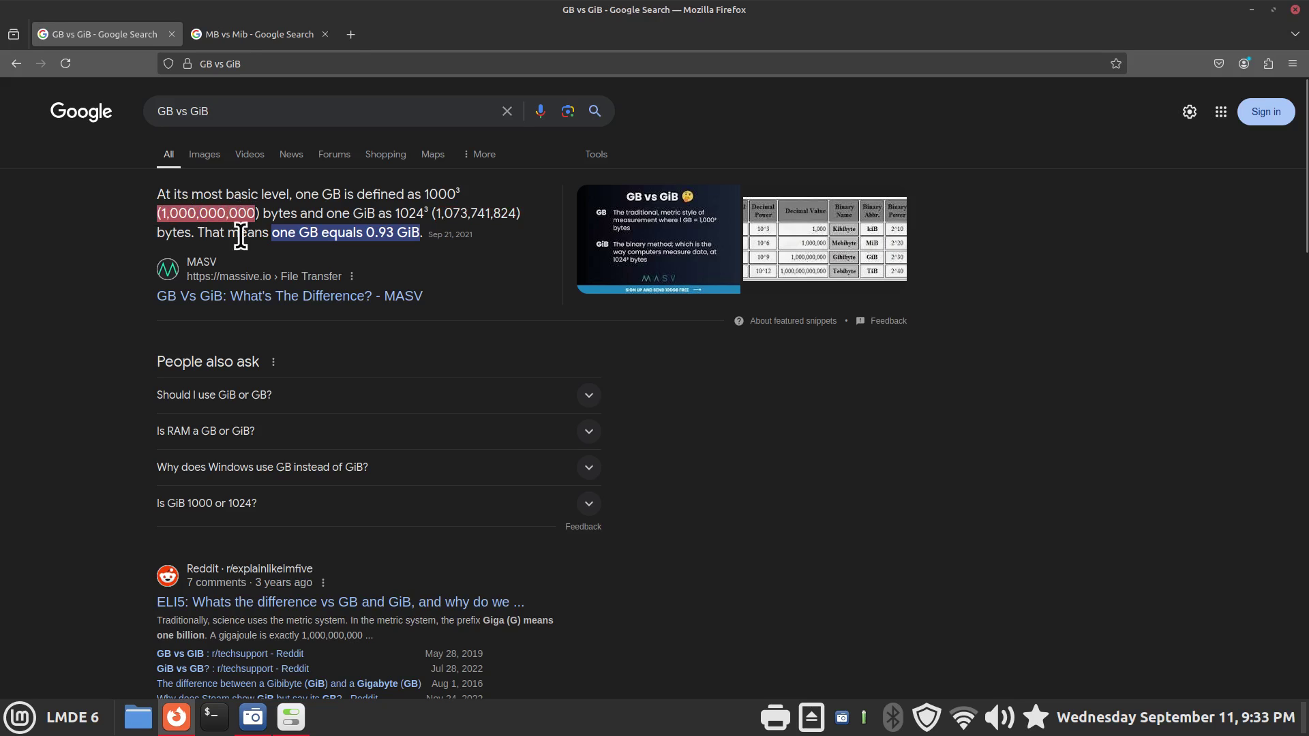
left_click_drag(354, 214, 380, 213)
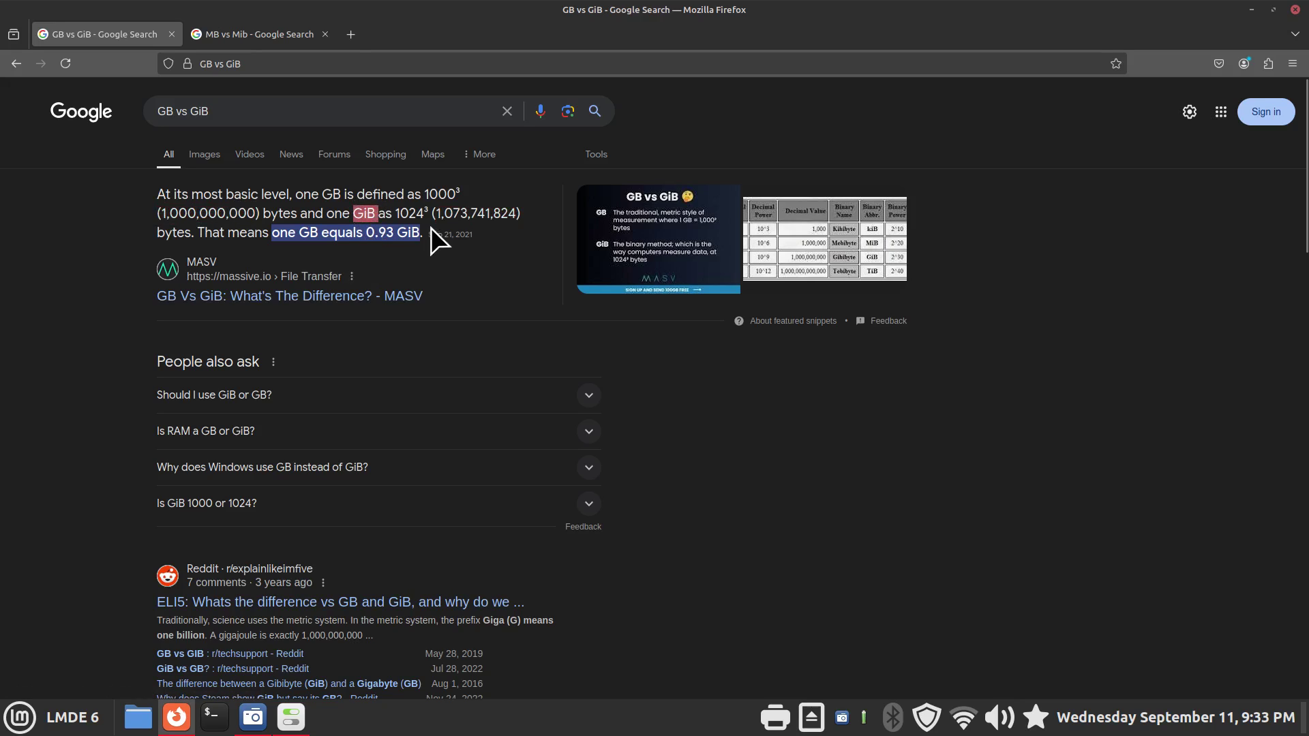
left_click_drag(438, 214, 522, 213)
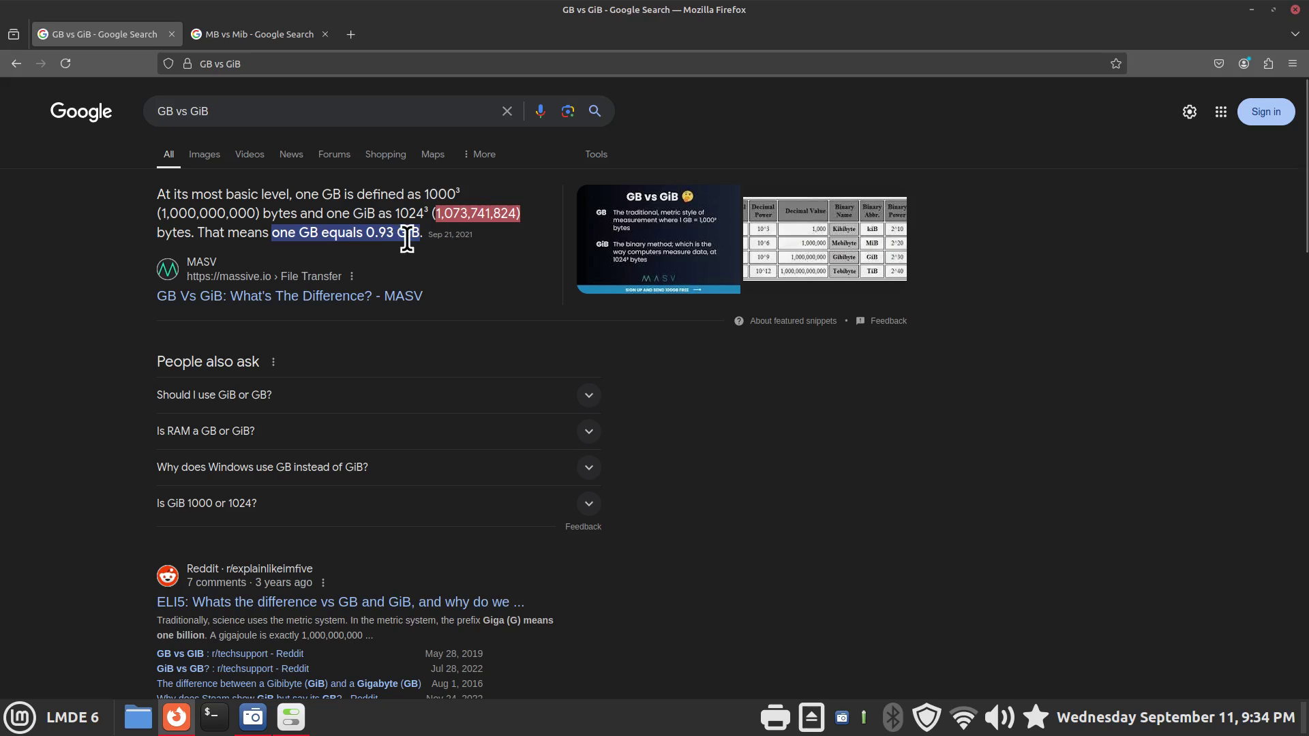
left_click(262, 40)
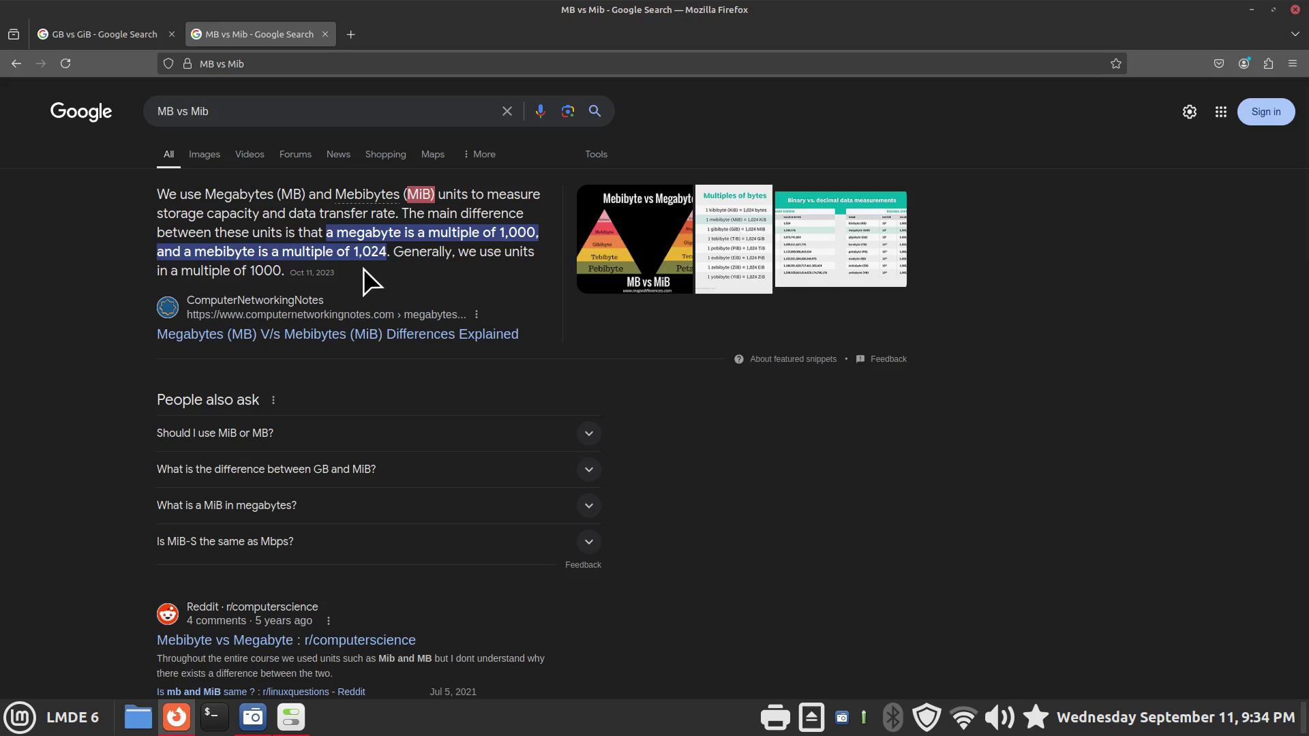
- Close System Settings and launch Disk Usage Analyzer by searching 'disk' in the Menu
left_click(1251, 8)
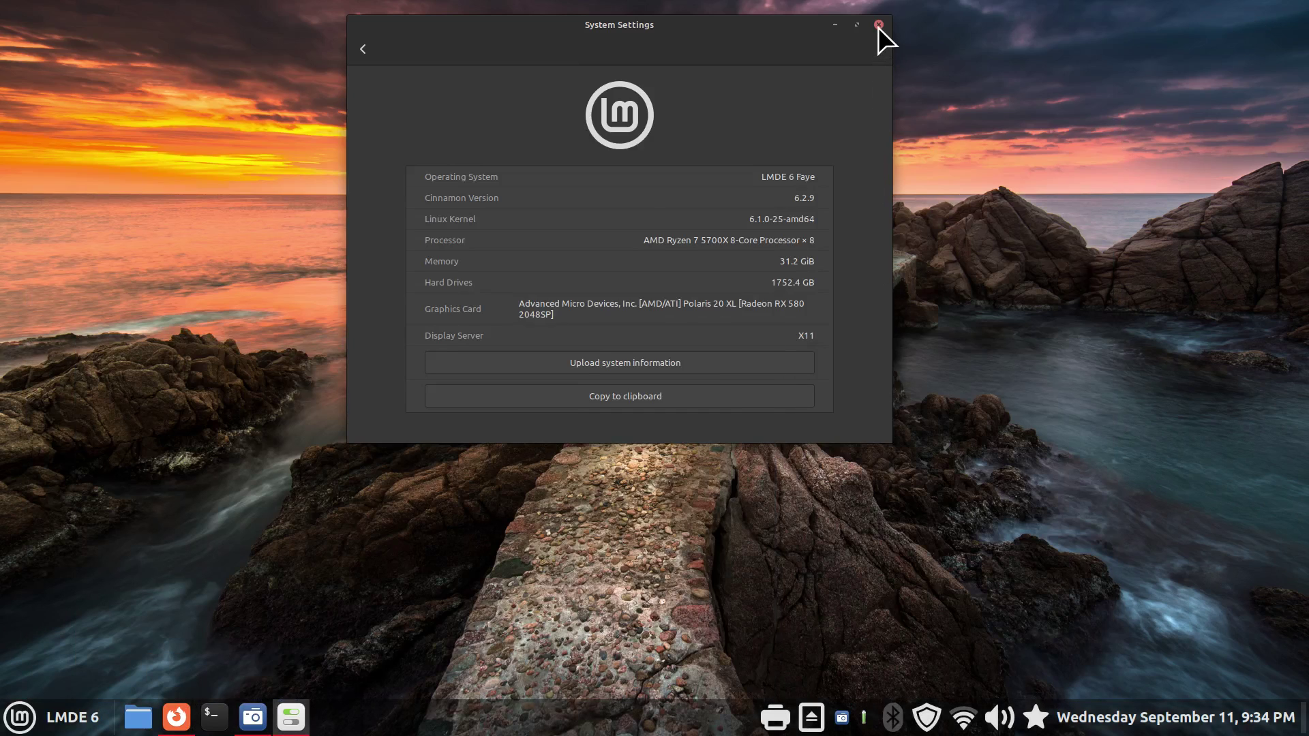
left_click(879, 25)
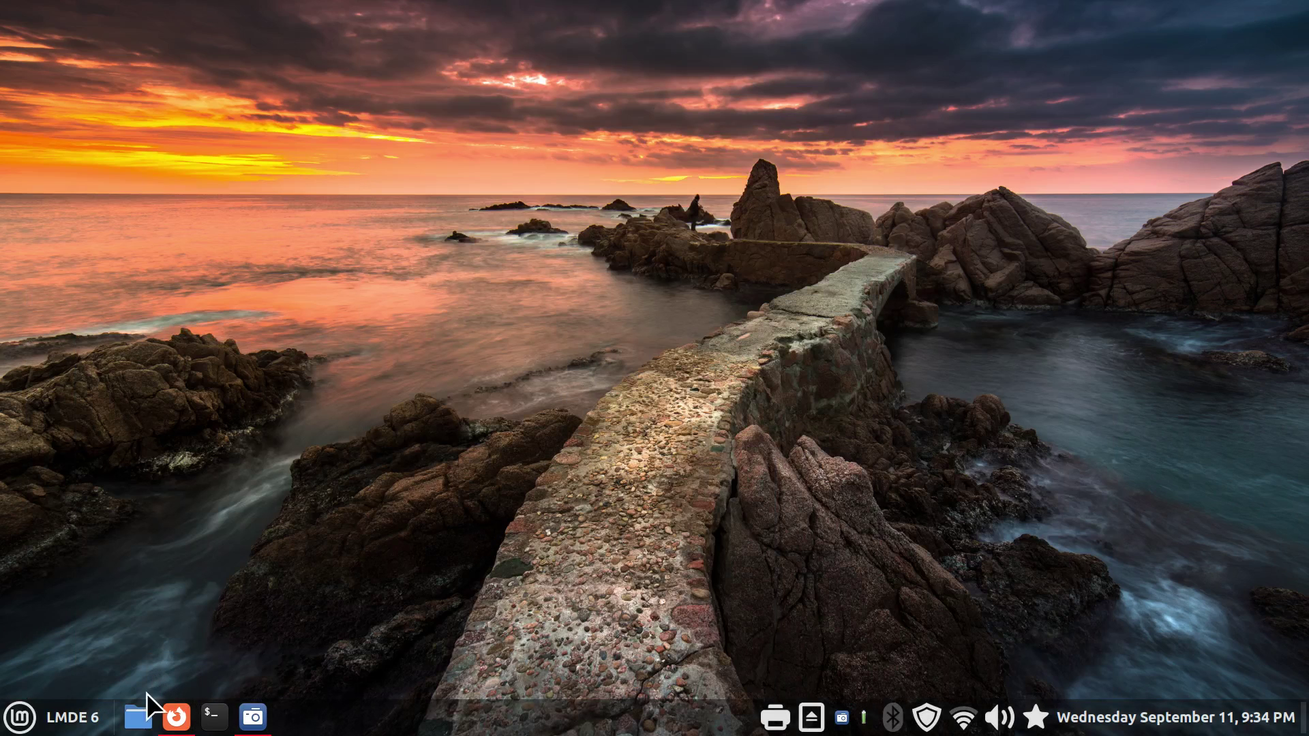
left_click(60, 723)
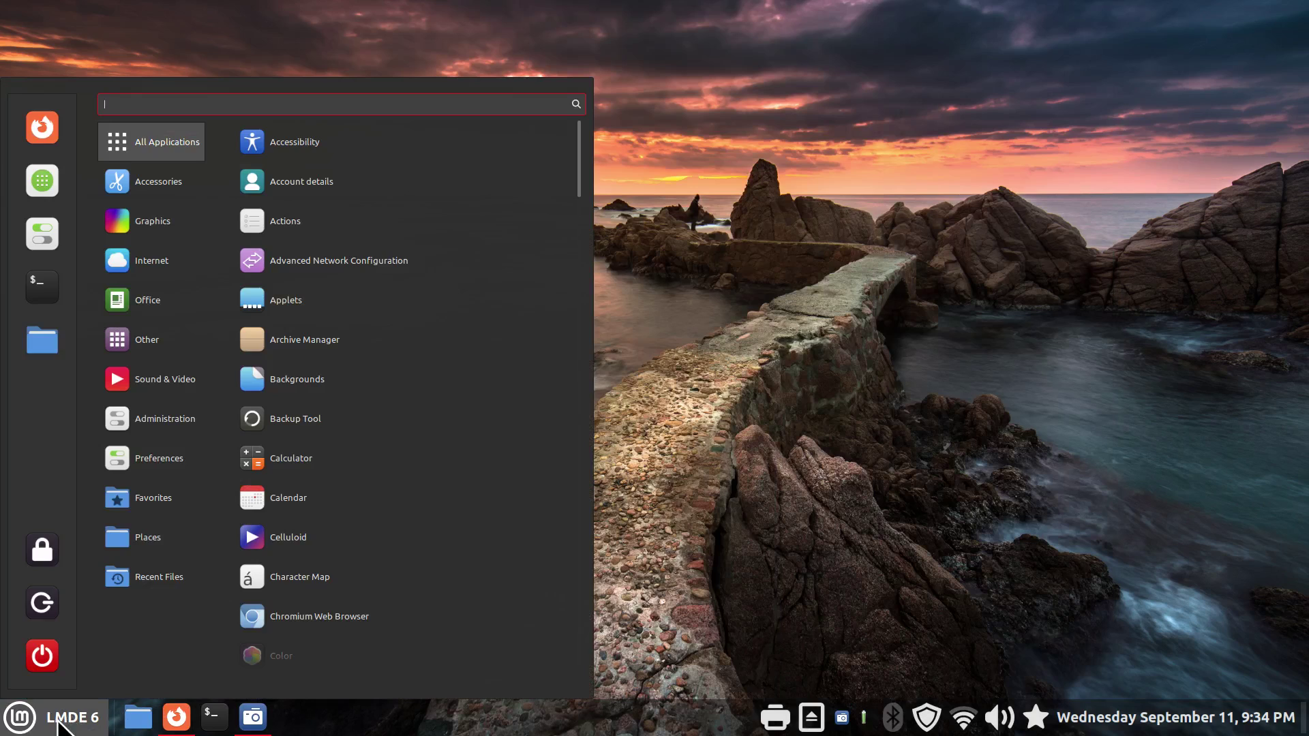
type("d")
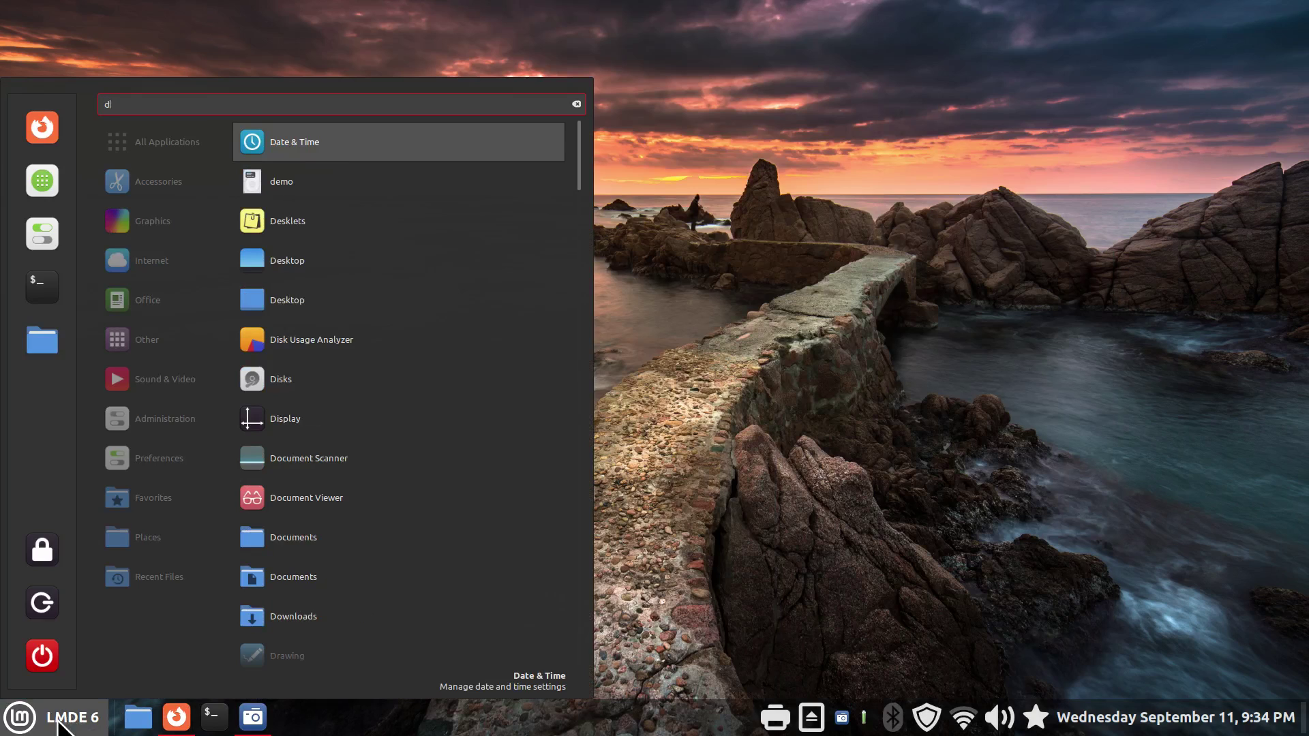
type("sik")
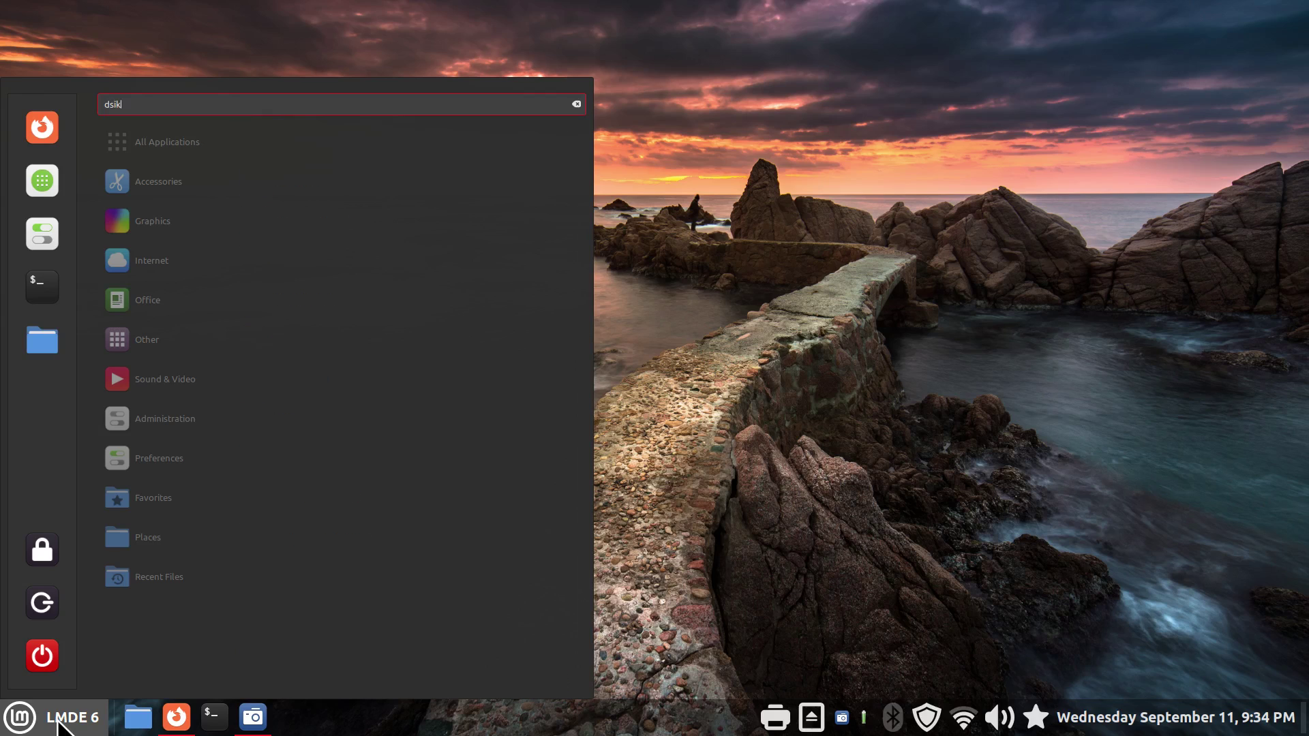
key("BackSpace")
key("BackSpace")
key("BackSpace")
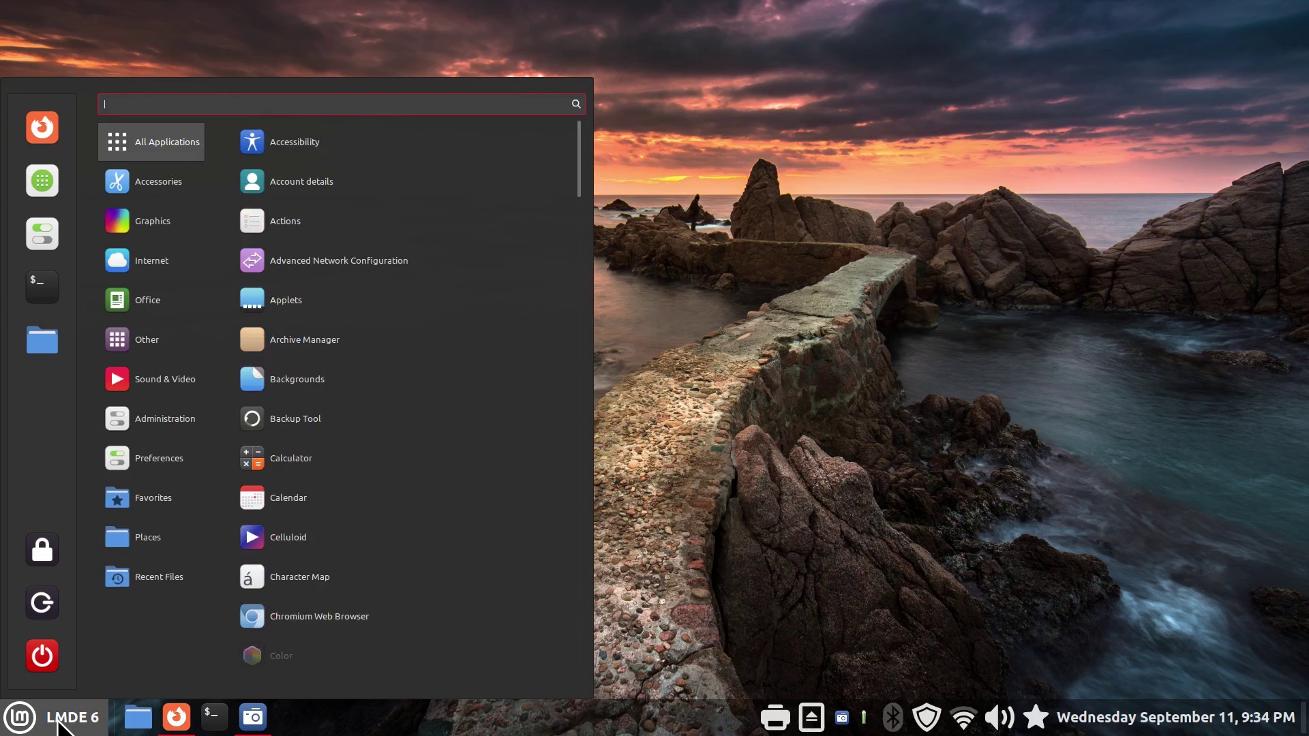
type("disk")
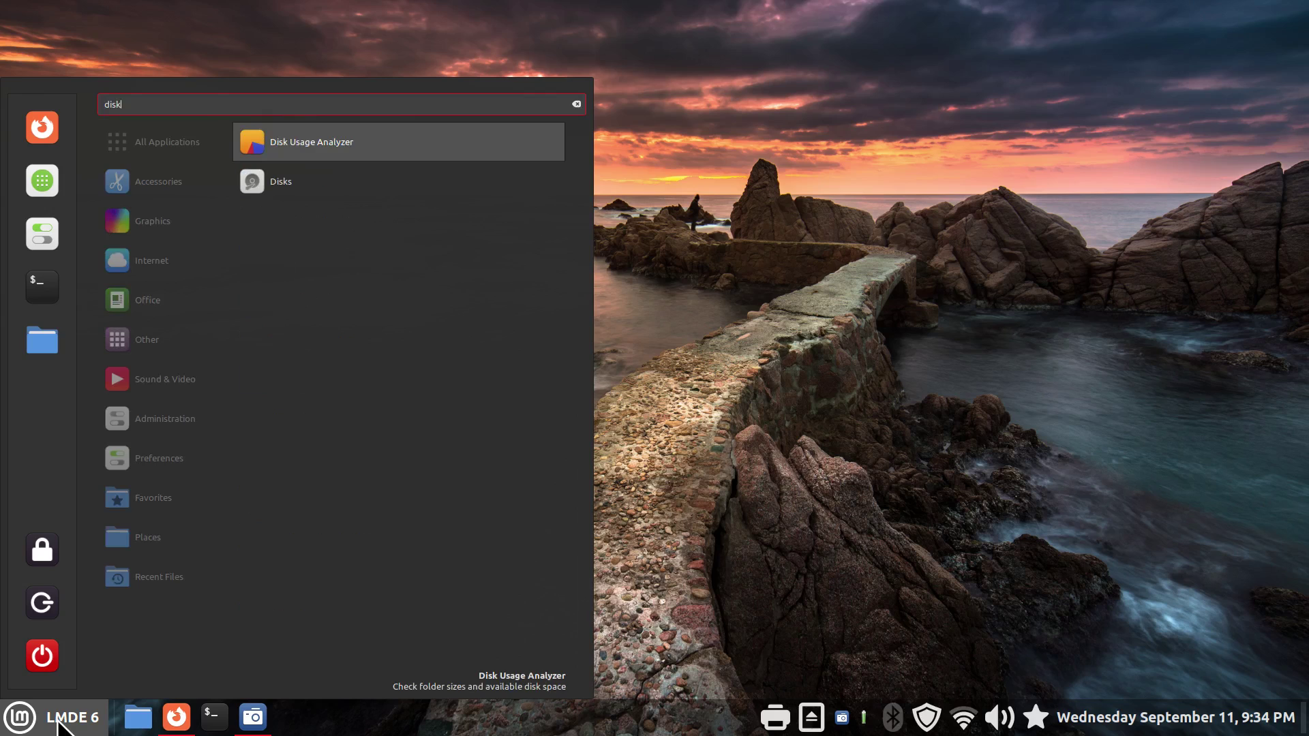
key("Return")
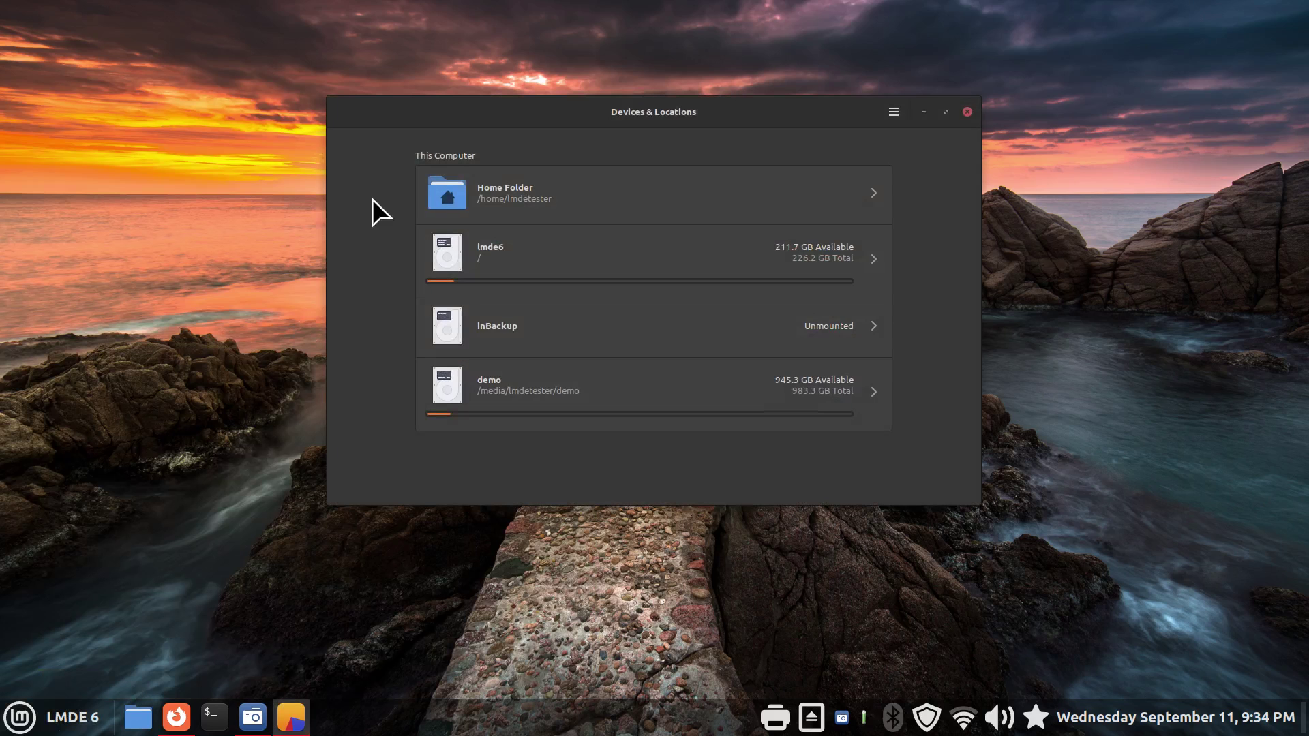
- Scan the lmde6 drive (14.5 GB used, usr 9.1 GB) with a Nemo window placed beside it
left_click_drag(571, 114, 261, 149)
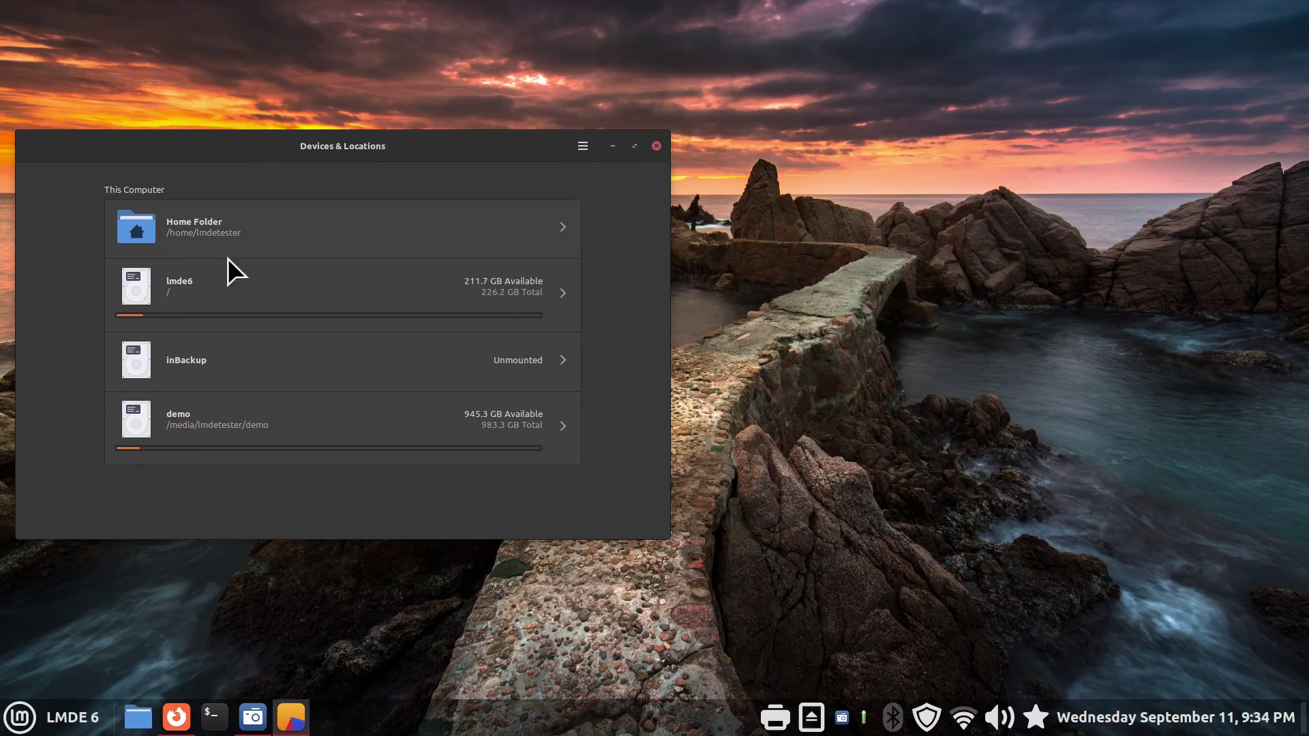
left_click(223, 291)
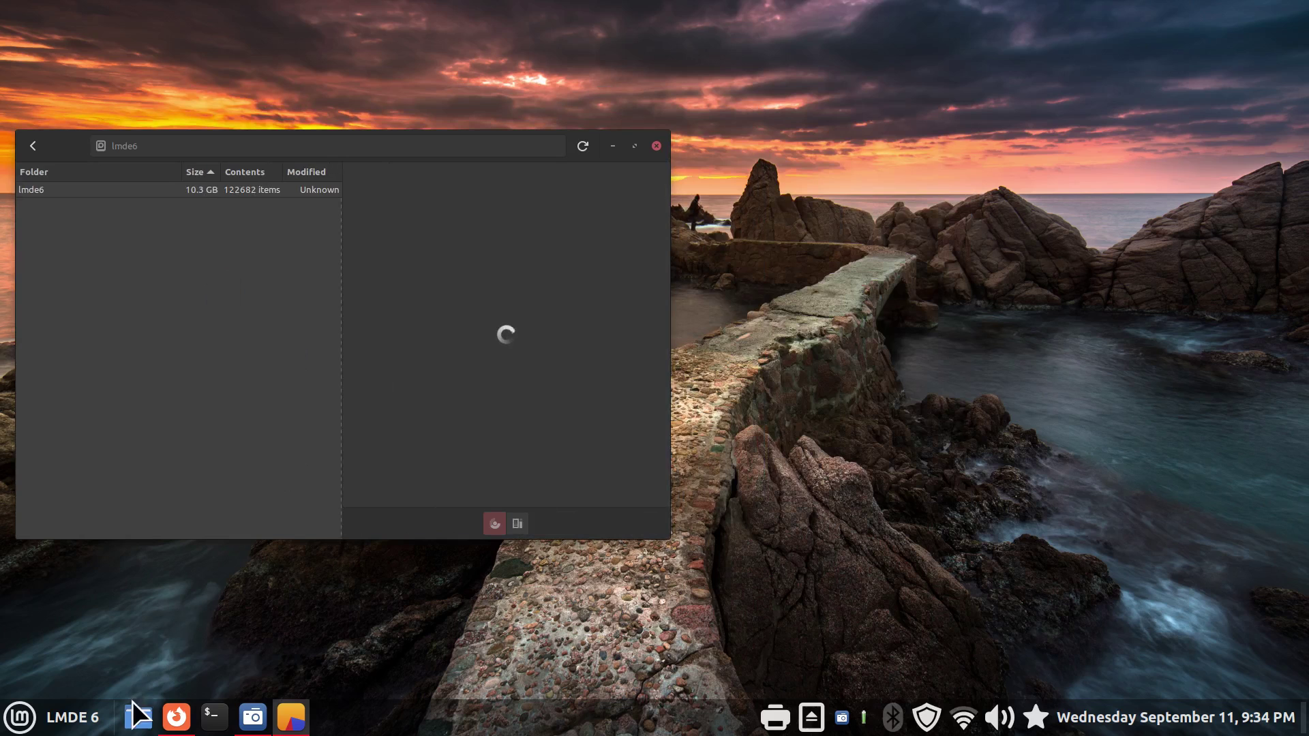
left_click(138, 719)
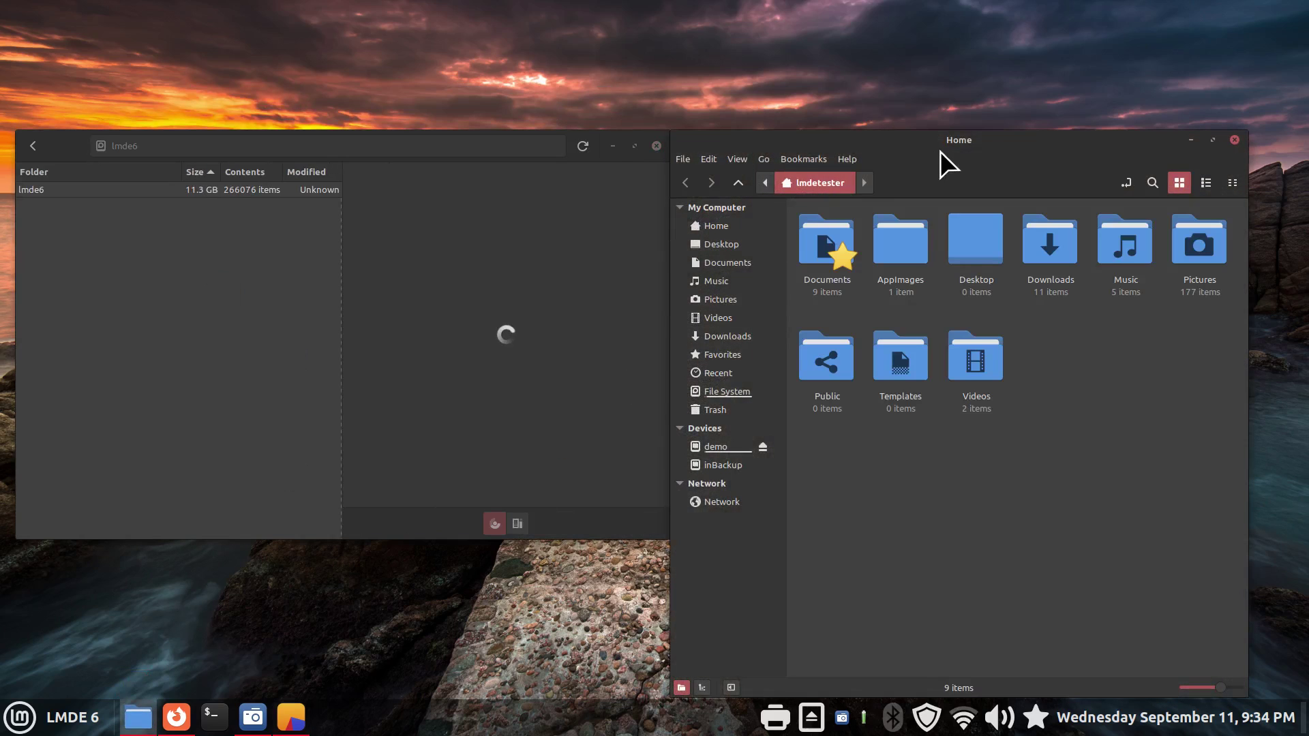
left_click_drag(941, 139, 979, 112)
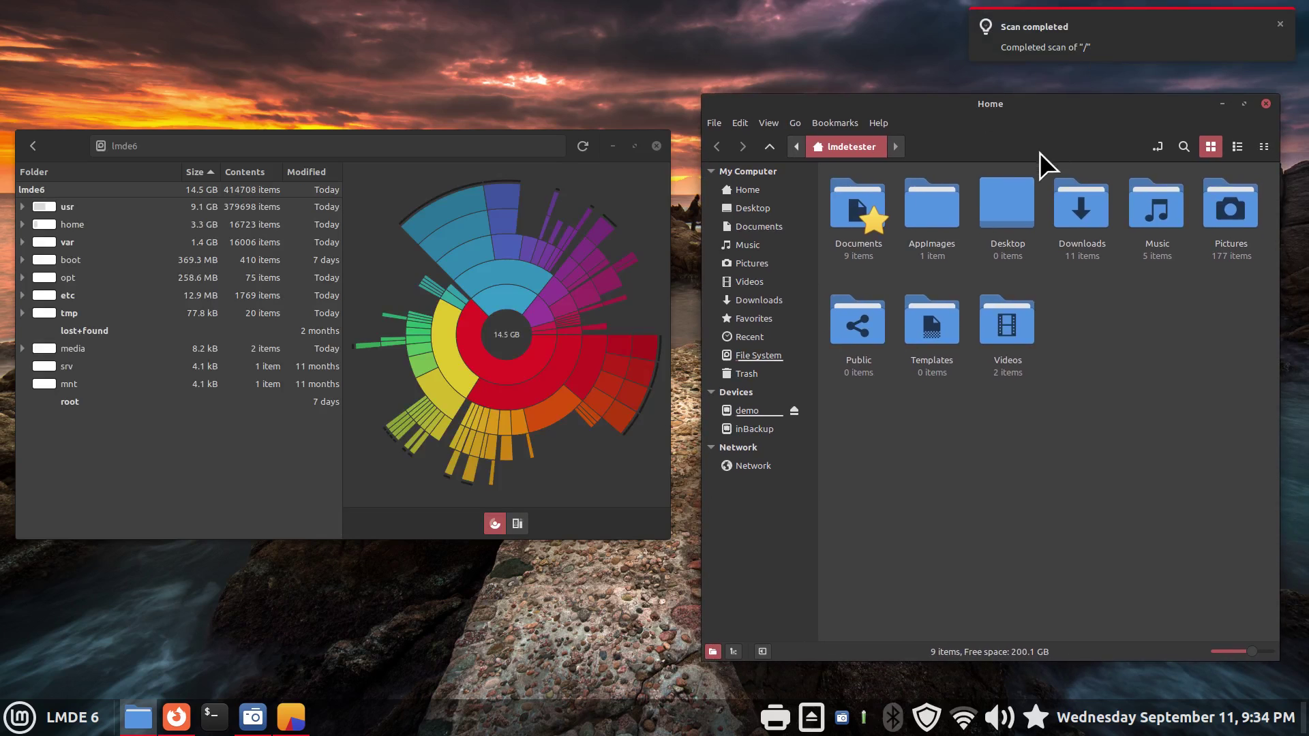
- Navigate Nemo from the File System root into /home, which holds a single user folder
left_click(766, 353)
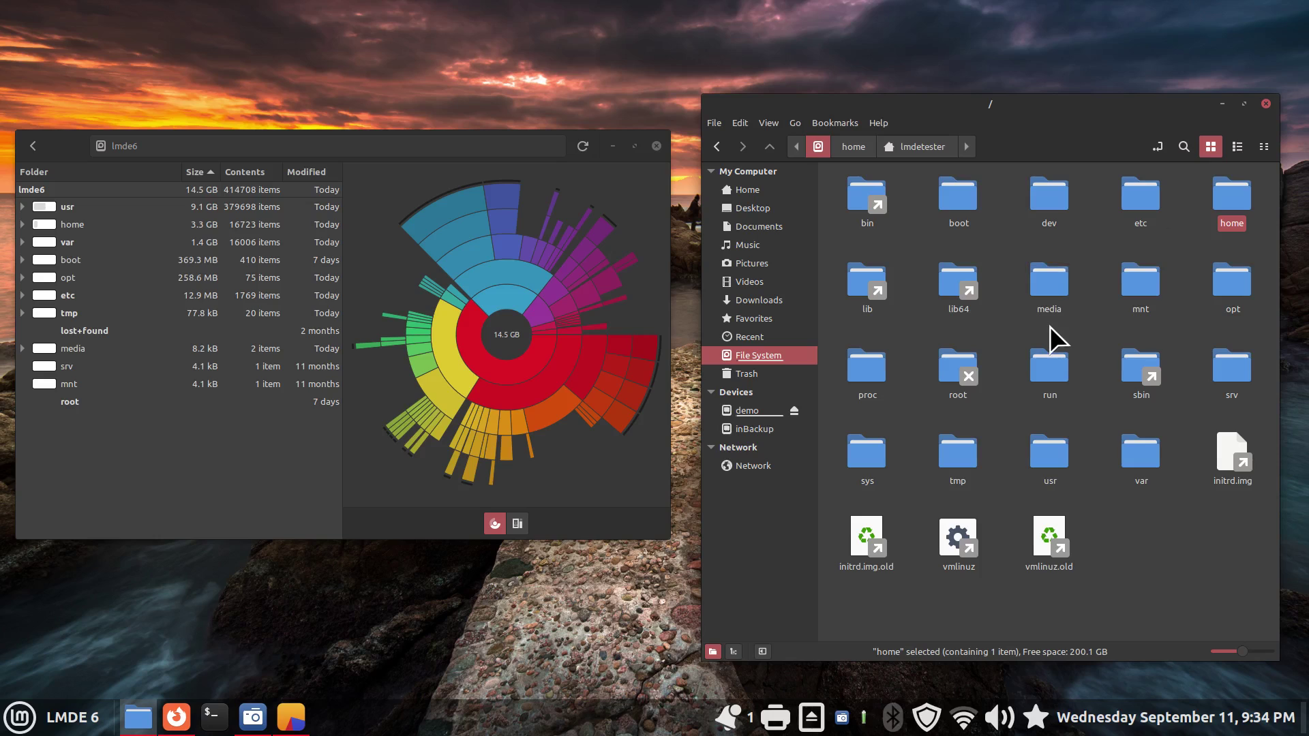
left_click(784, 188)
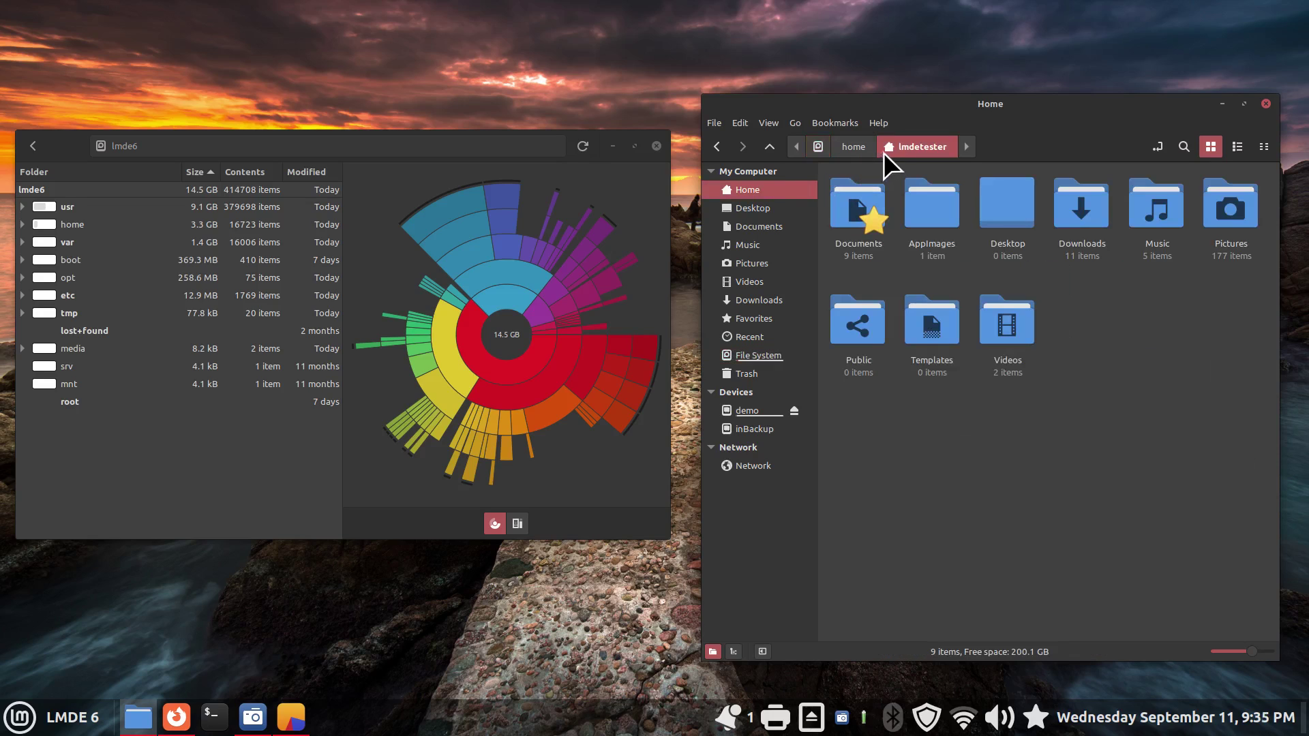
left_click(1158, 147)
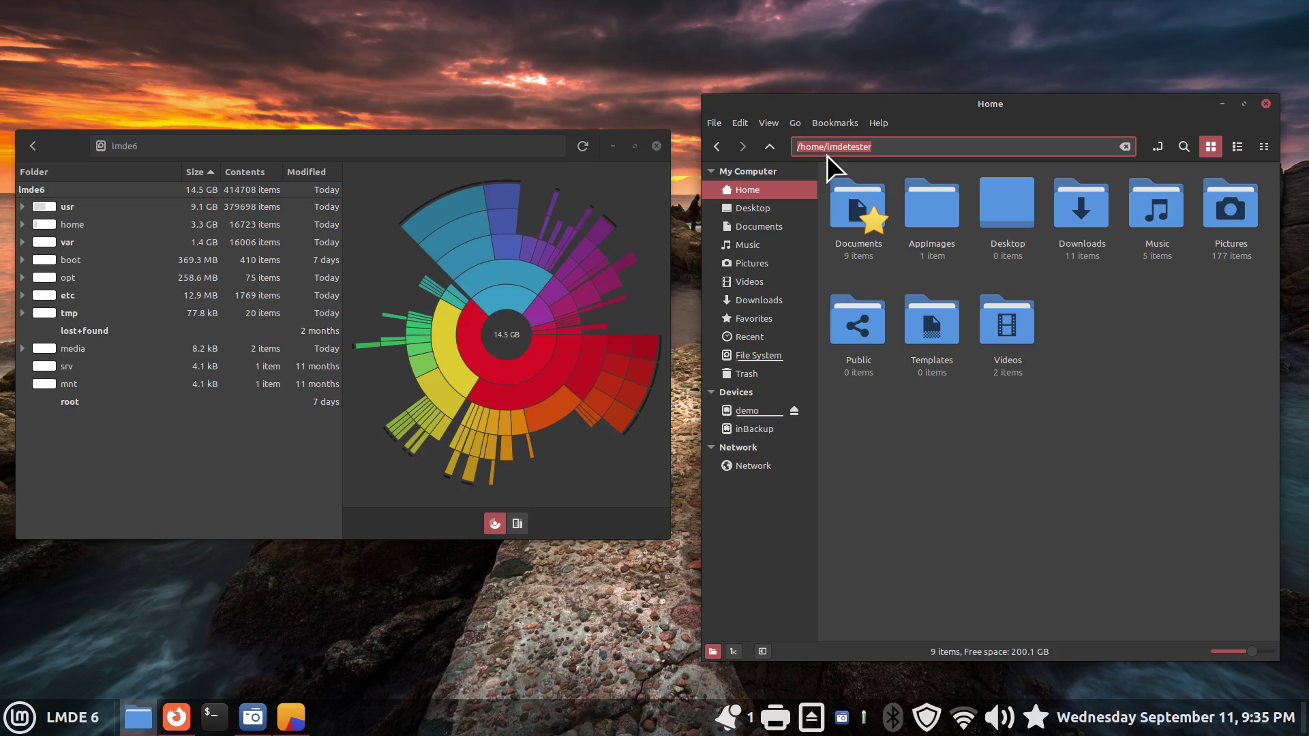
left_click(772, 353)
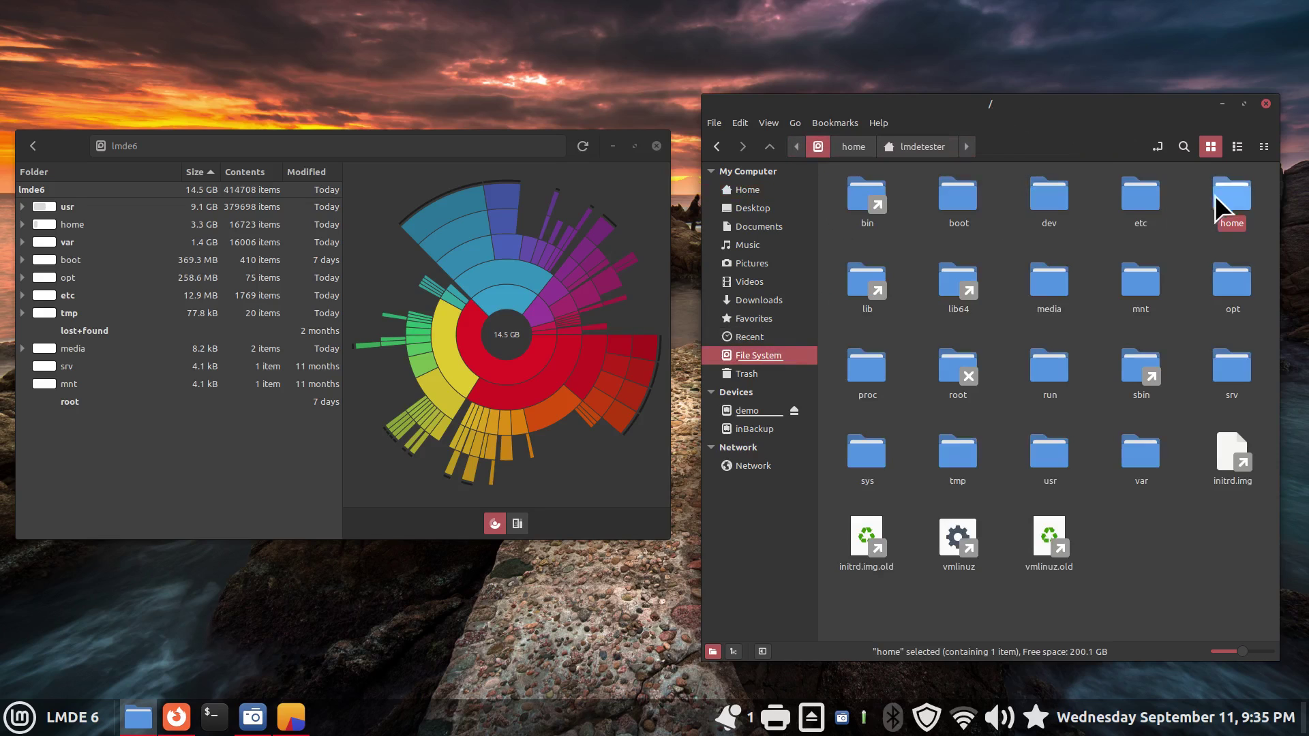
left_click(777, 184)
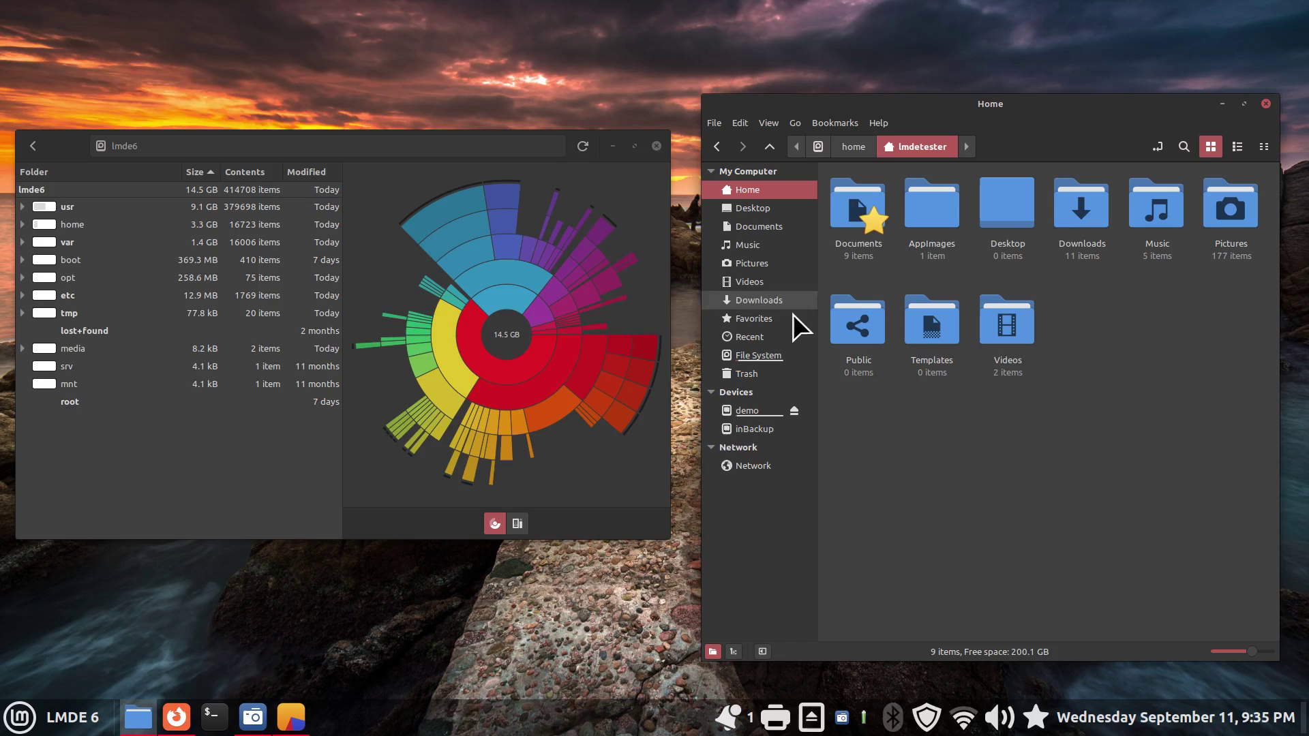
left_click(789, 357)
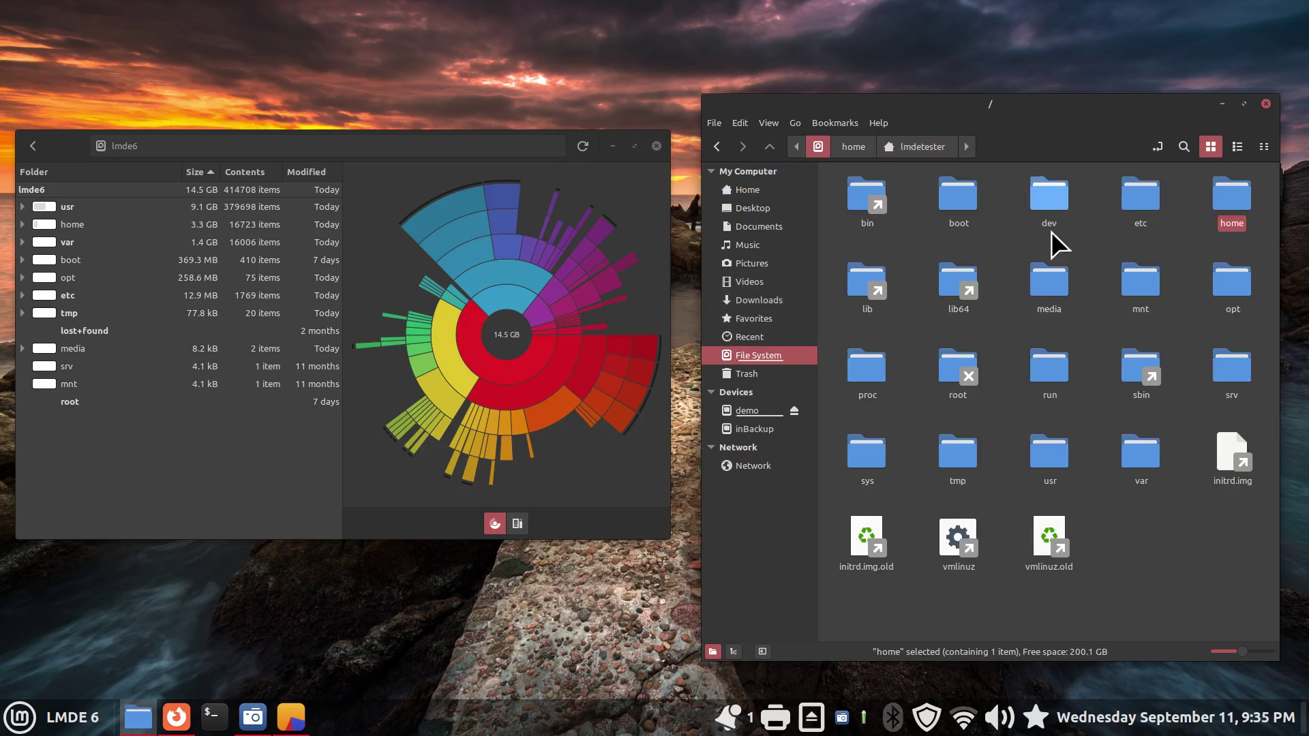
double_click(1232, 192)
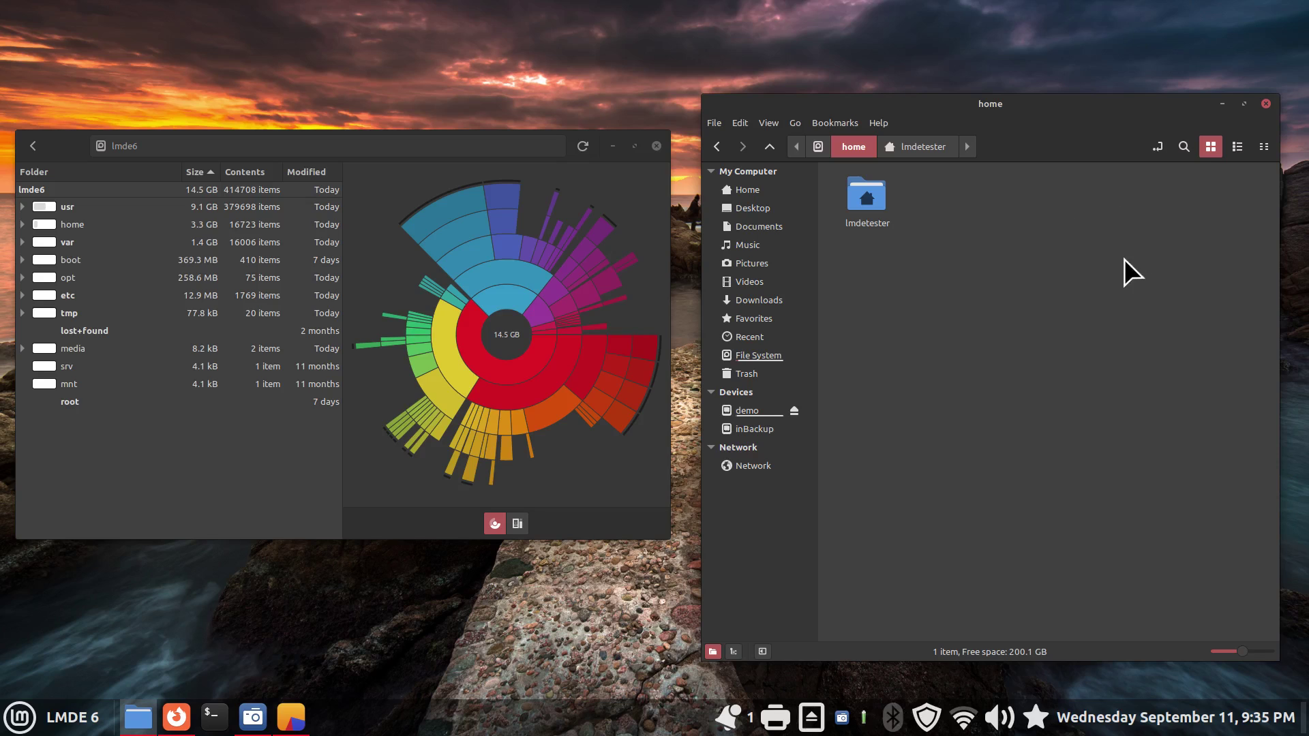
- Check the user folder's Properties (3.3 GB, 3,303,843,386 bytes) and drill into home in the analyzer
right_click(870, 198)
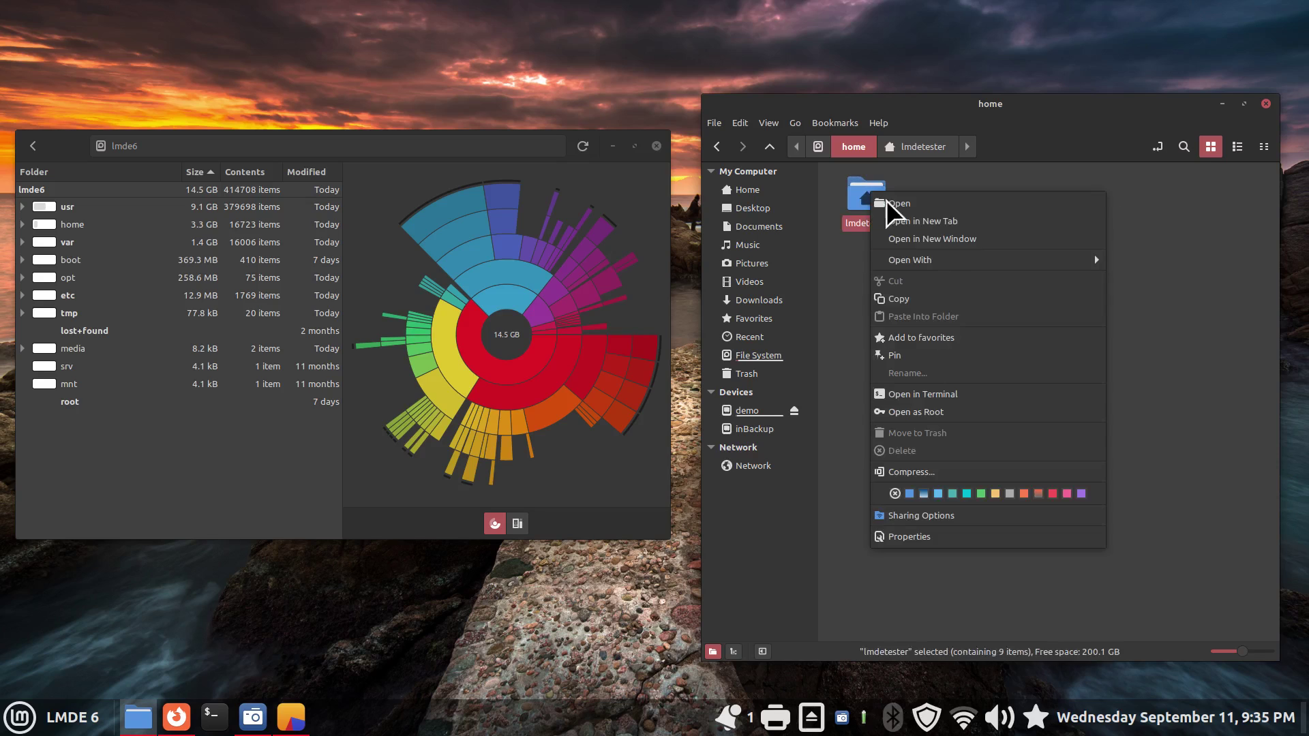
left_click(944, 540)
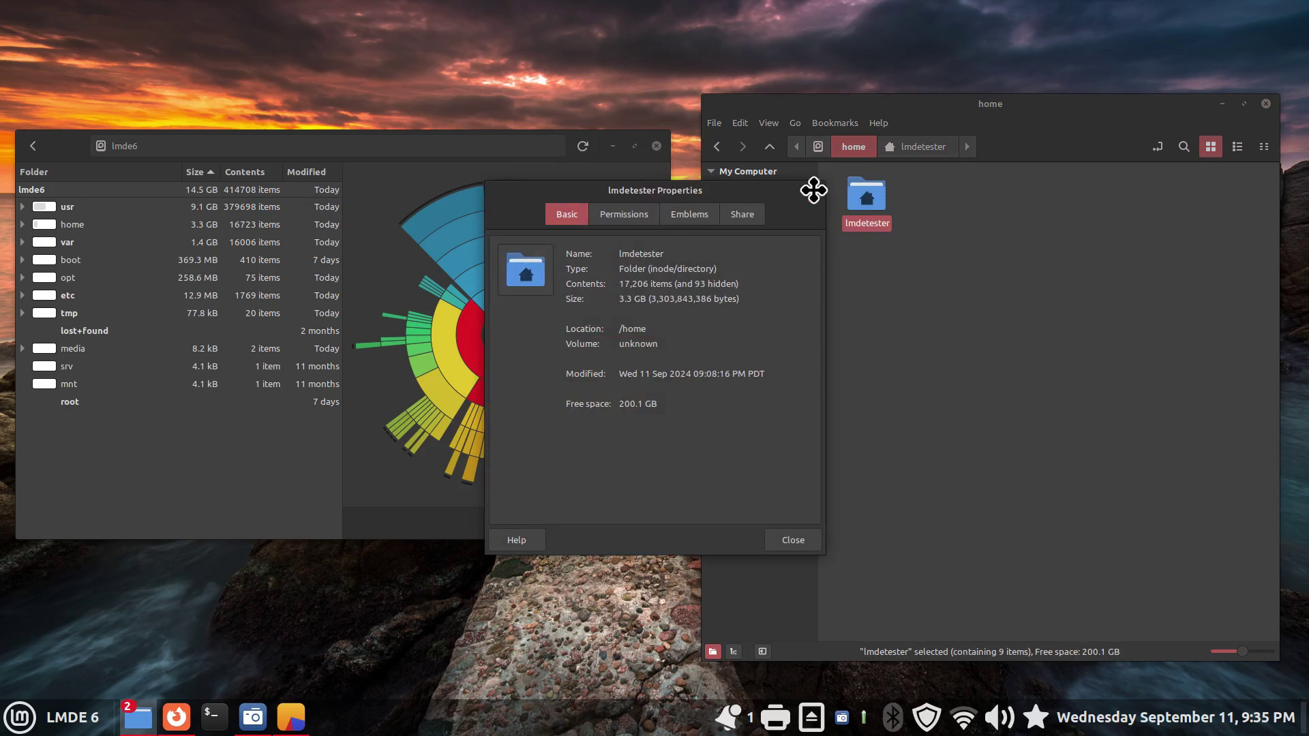
left_click_drag(814, 190, 1085, 204)
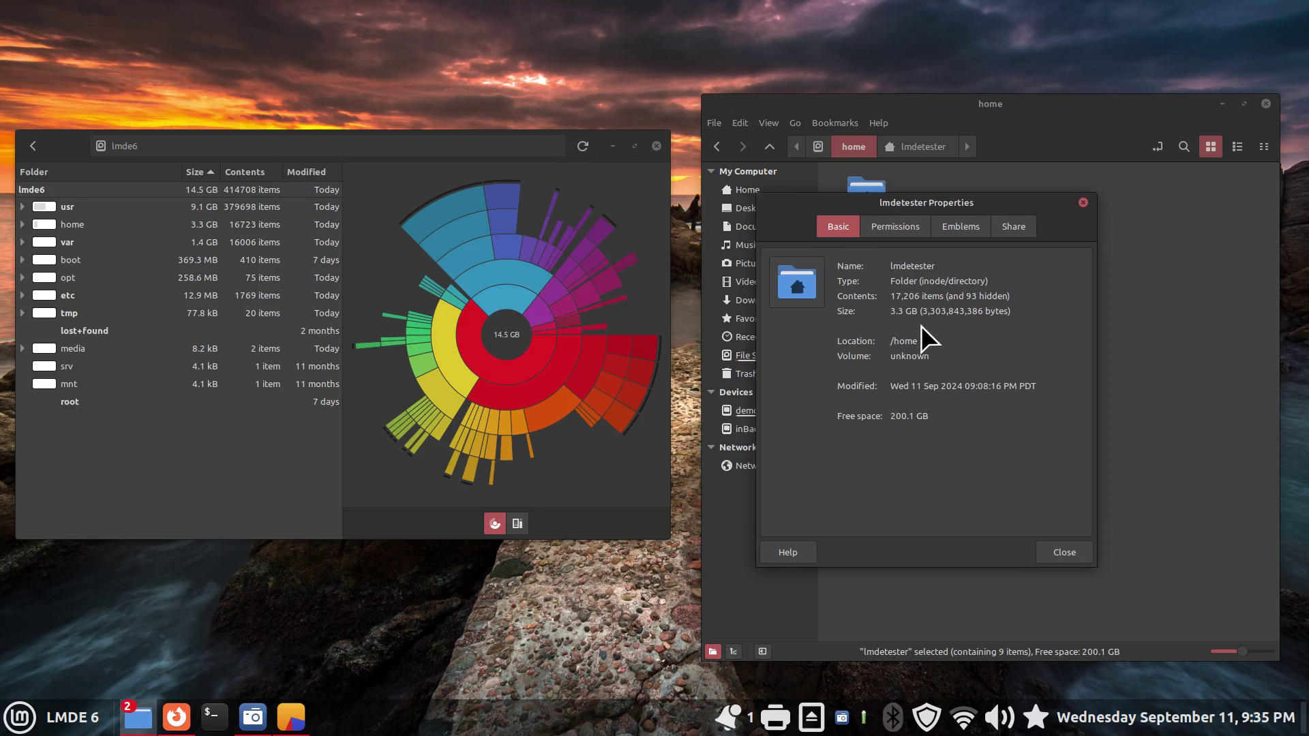
double_click(72, 225)
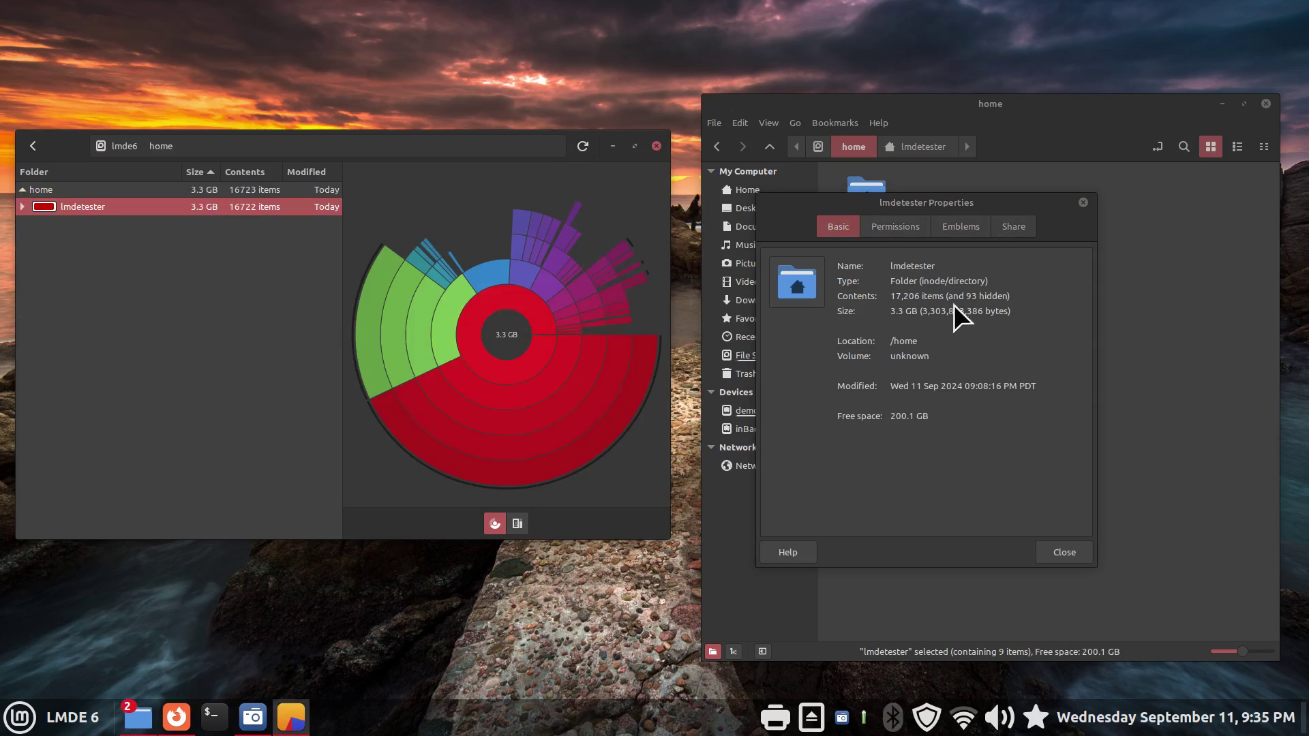
- Close Properties, expand the user folder's subfolders (.local largest at 1.4 GB), and open Home in Nemo
left_click(1083, 203)
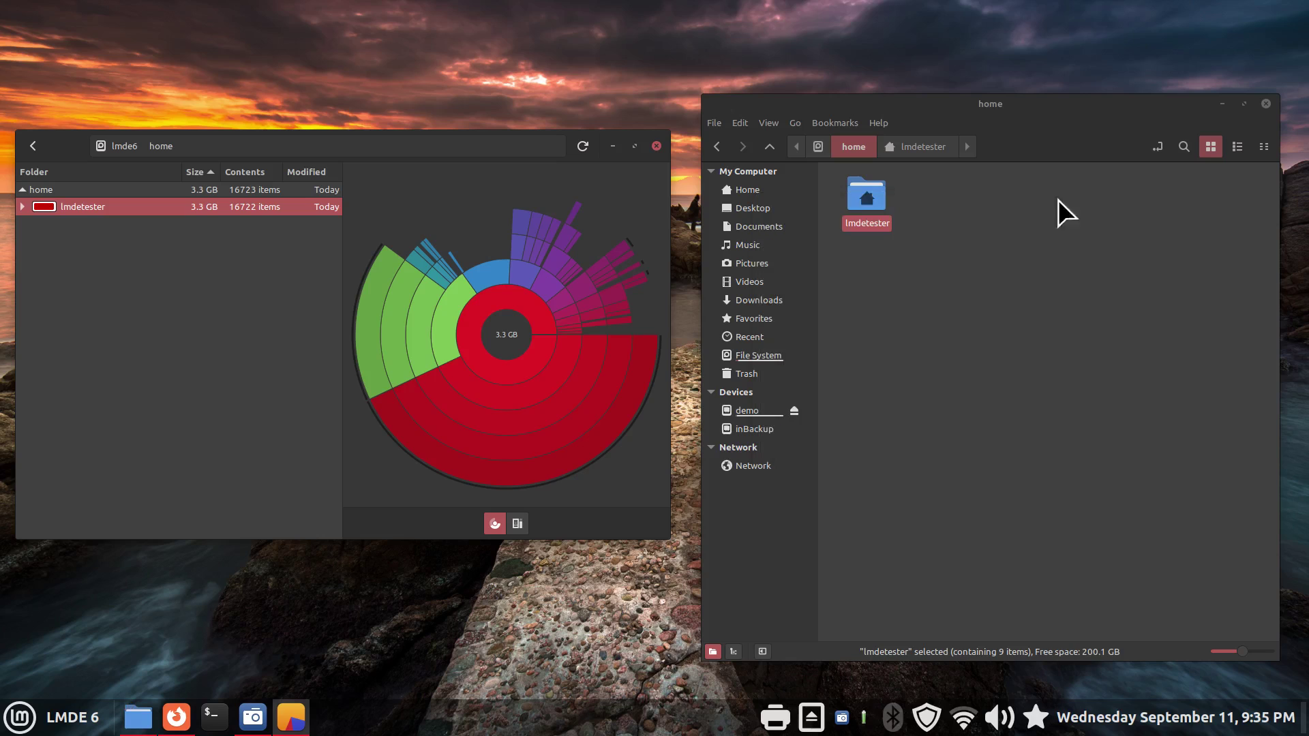
left_click(22, 208)
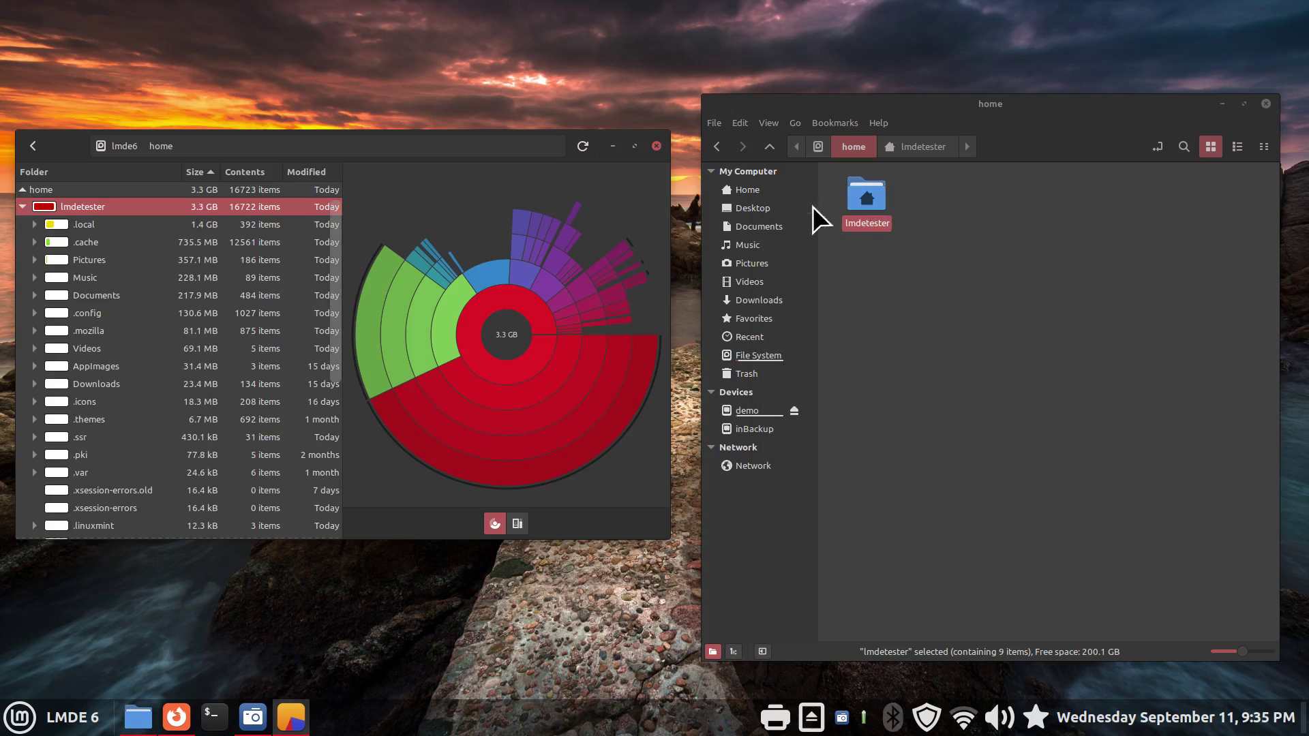
left_click(754, 188)
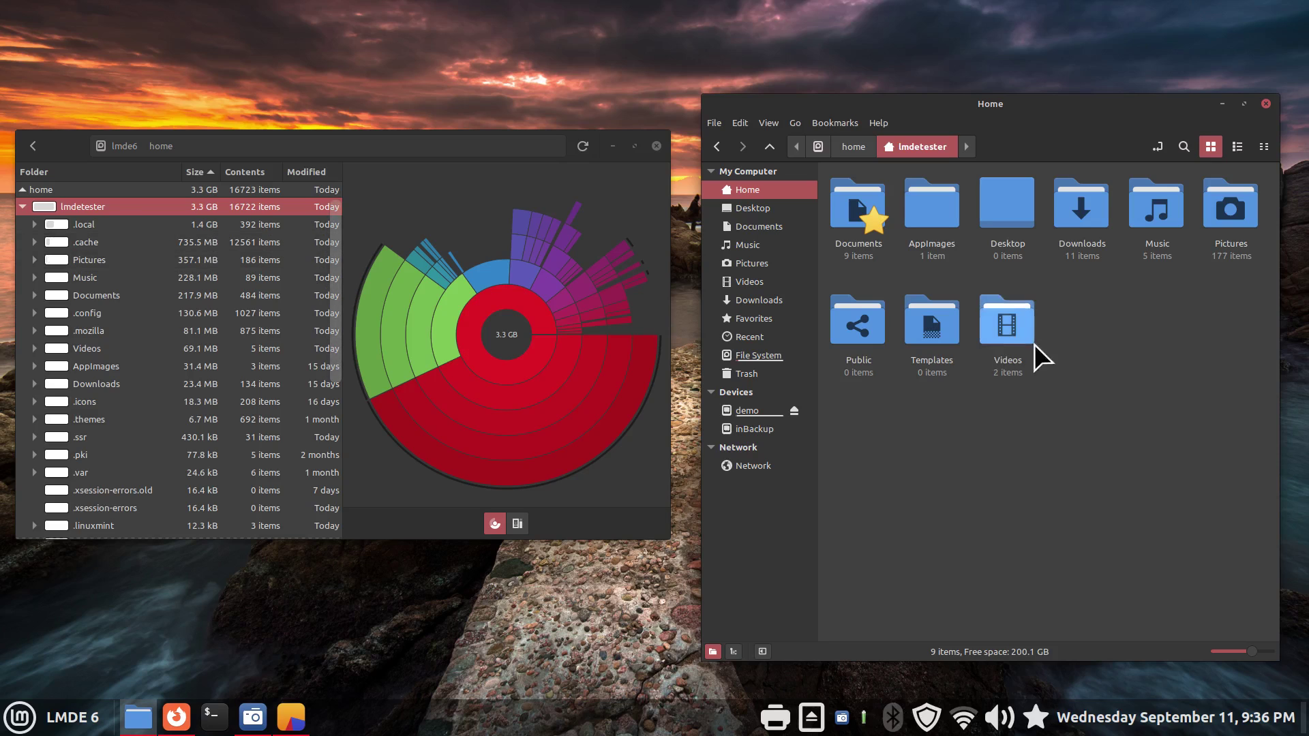
- Turn on hidden files in Nemo's Home folder, revealing .local, .cache and .config, and select .local
right_click(915, 431)
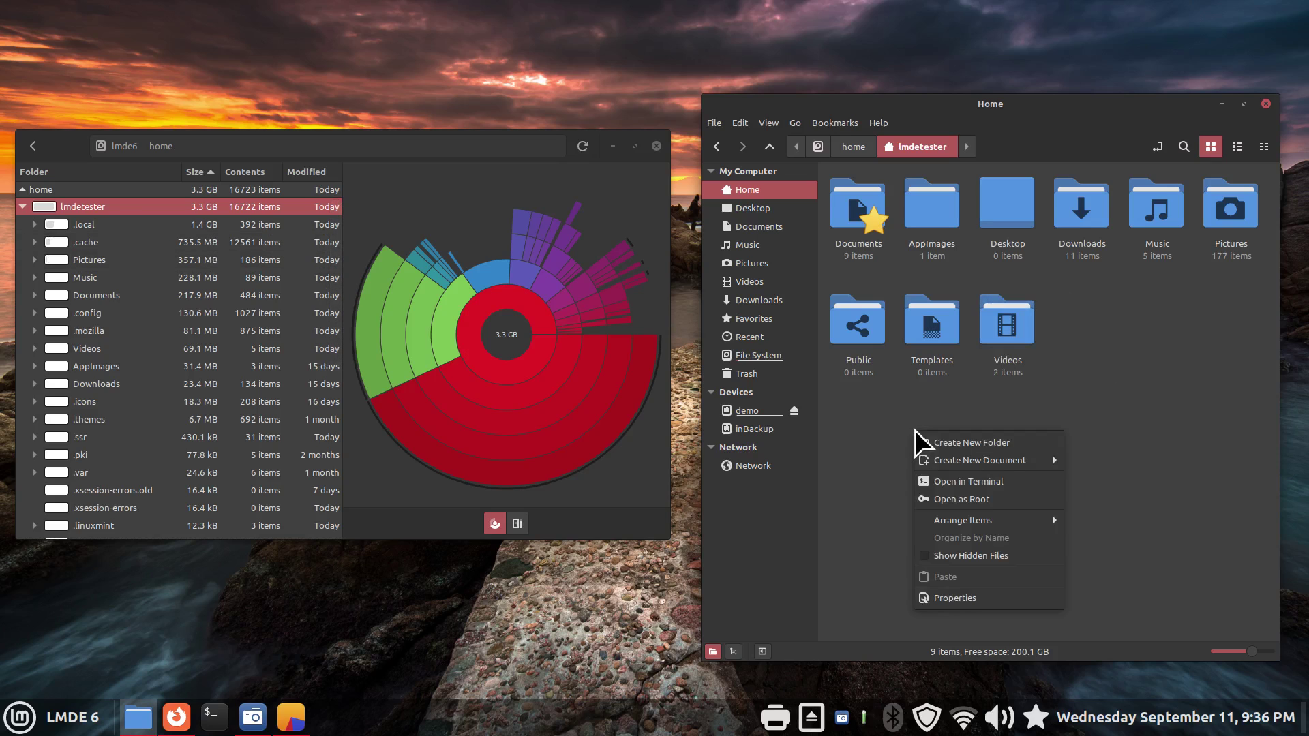
left_click(1004, 557)
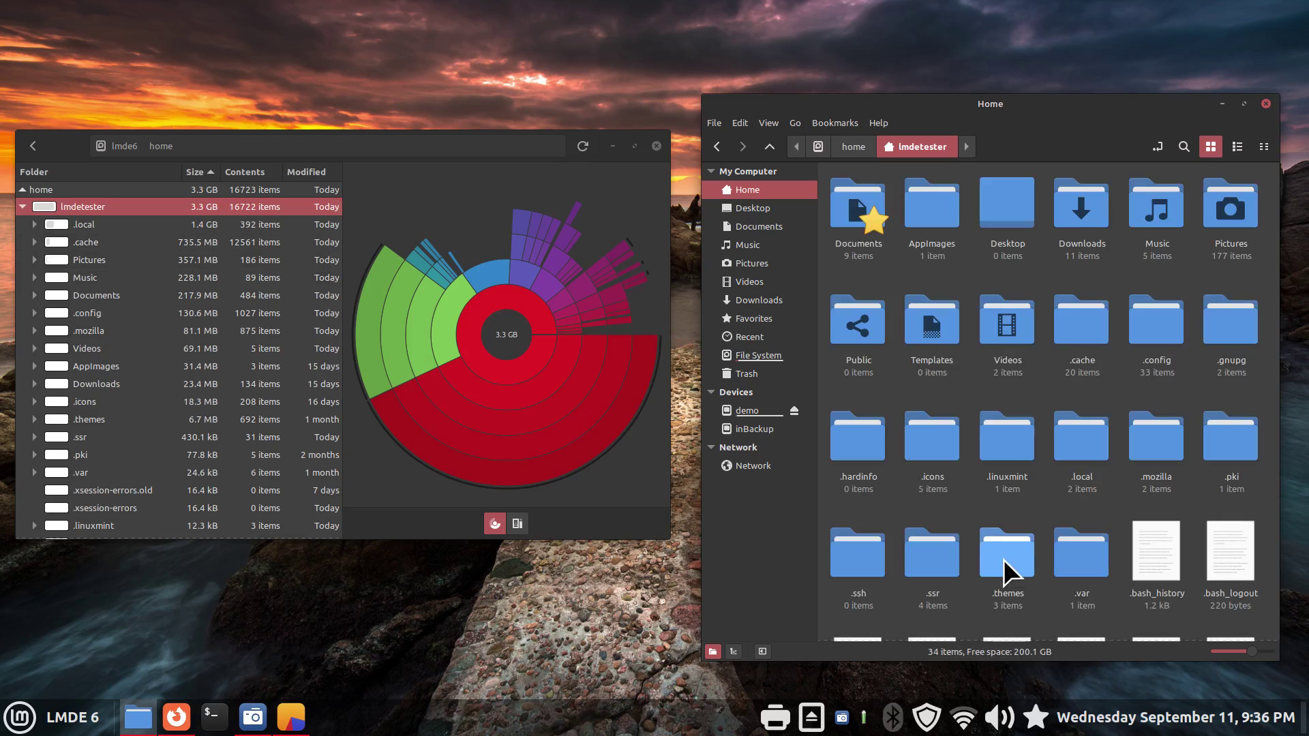
key("ctrl+h")
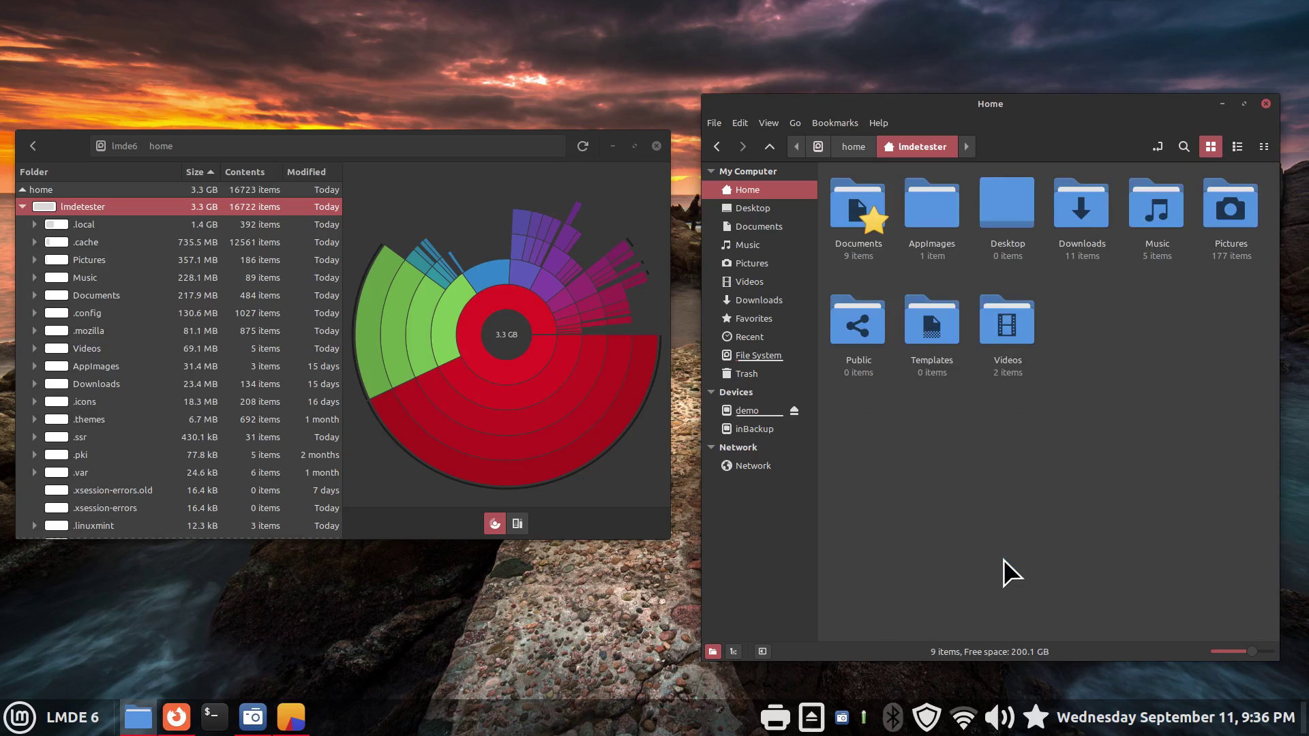
key("ctrl+h")
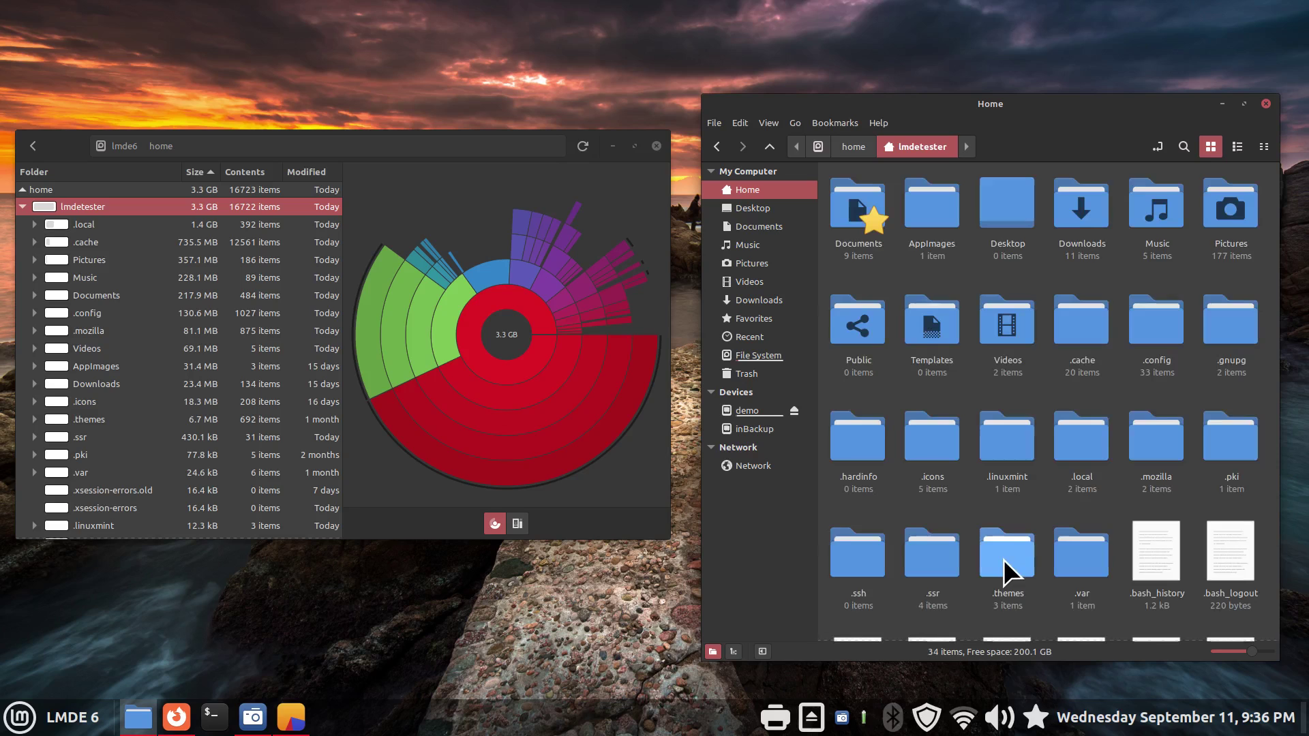
left_click(767, 124)
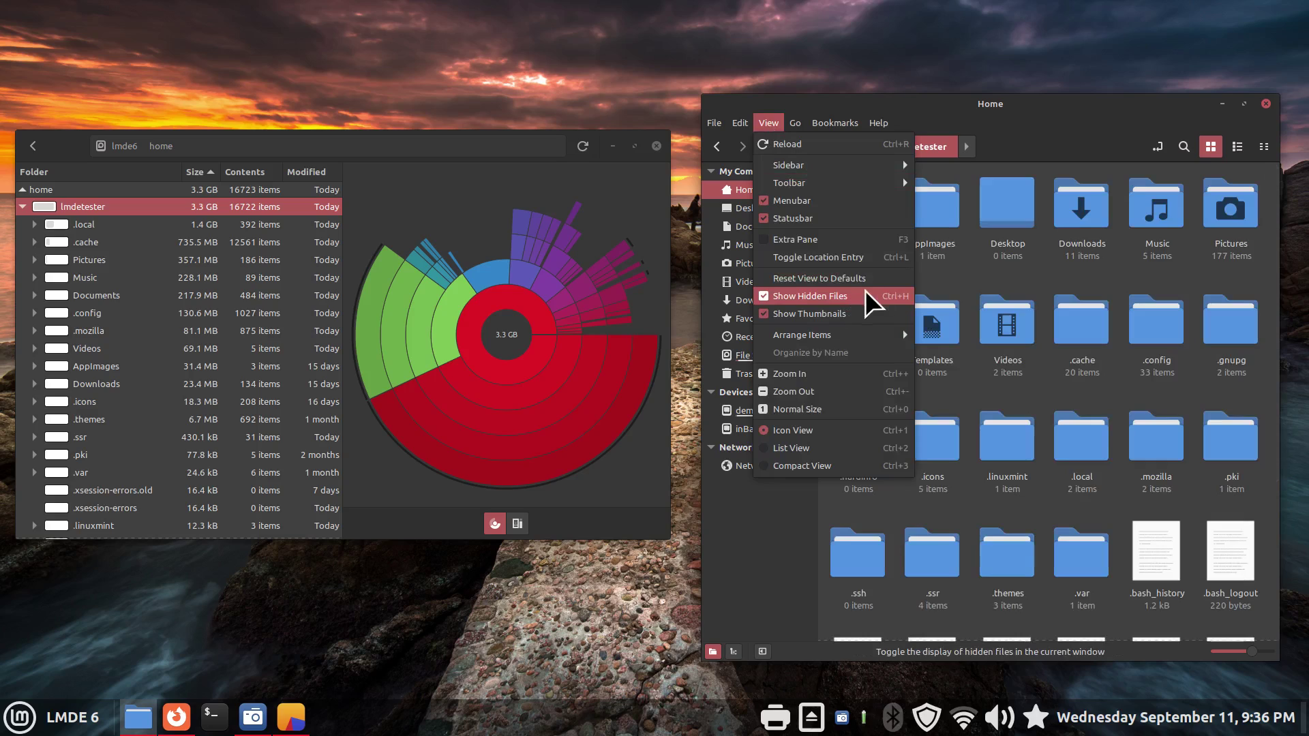
left_click(901, 296)
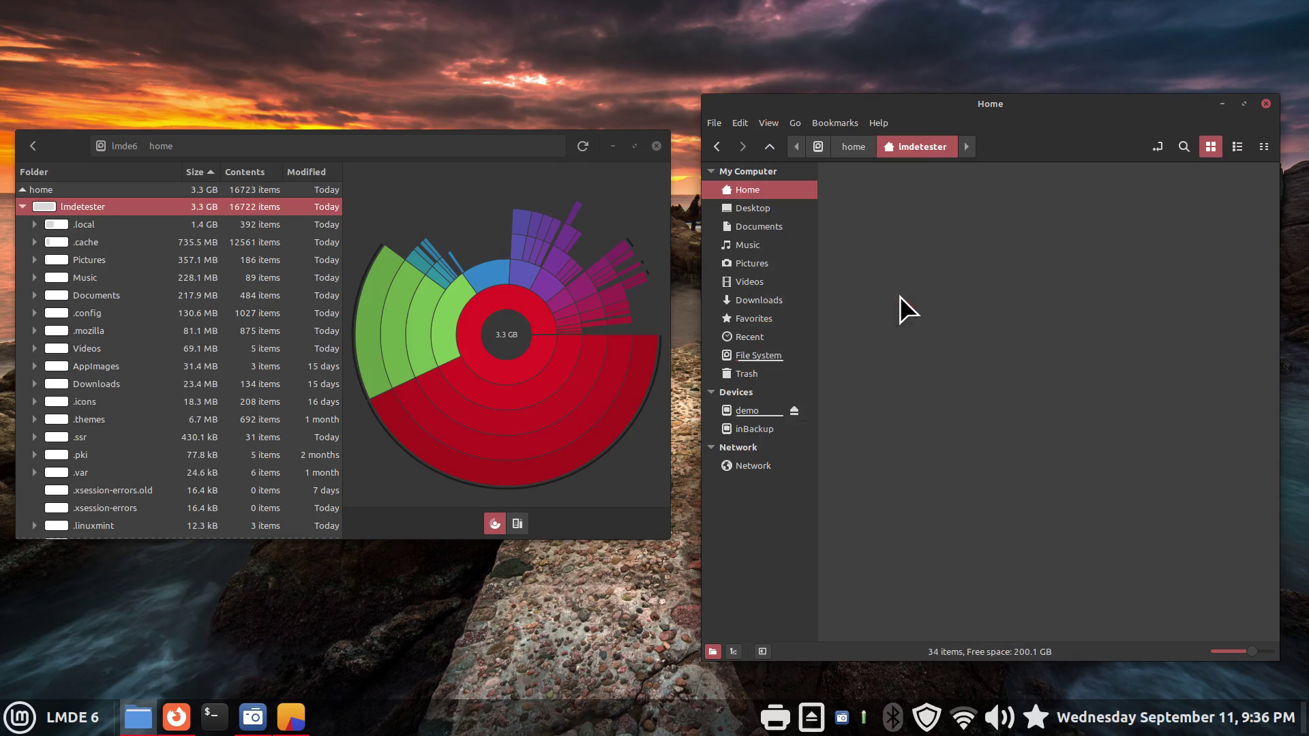
right_click(919, 429)
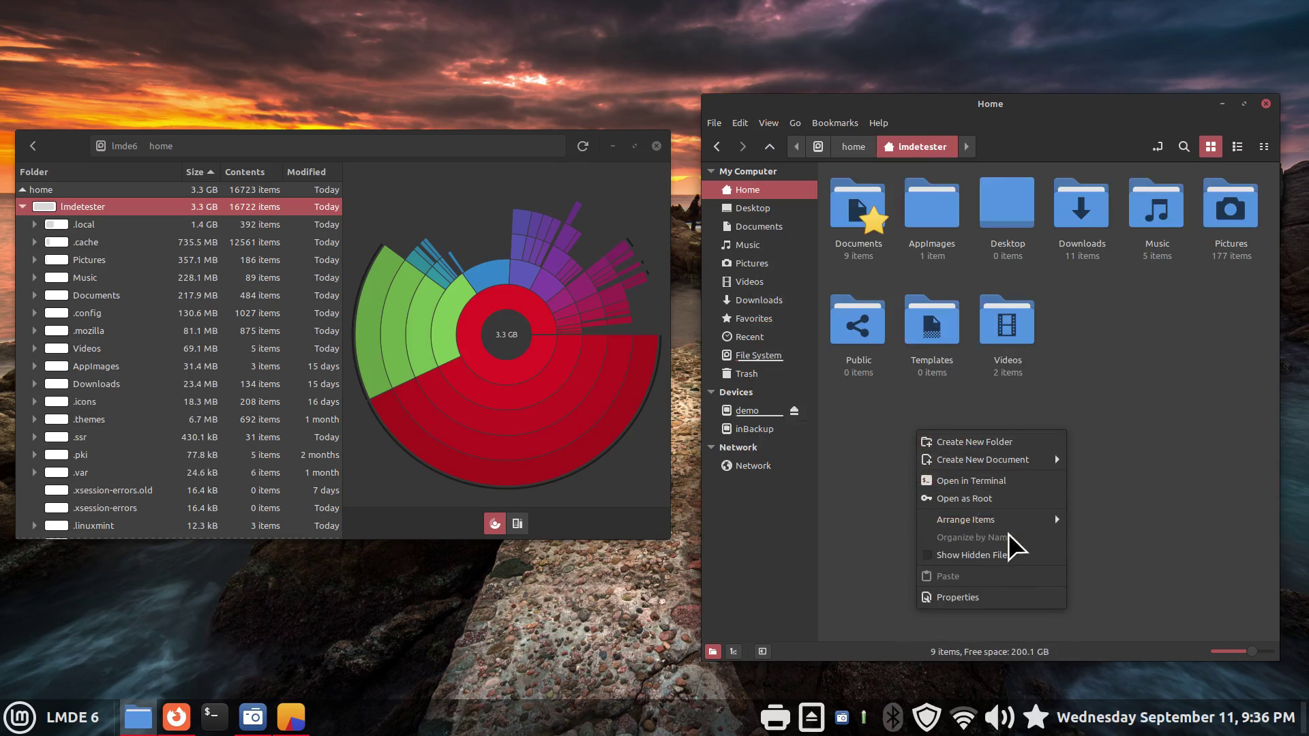
left_click(1016, 558)
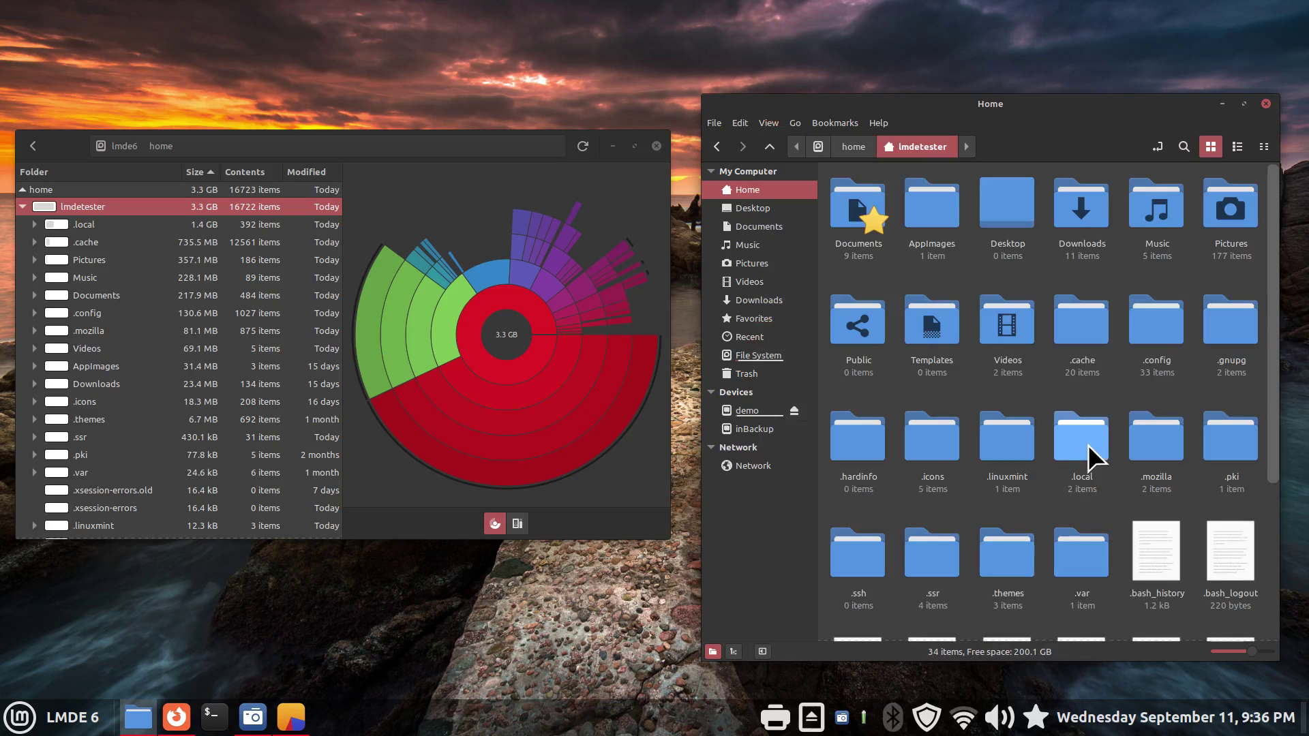
left_click(1089, 454)
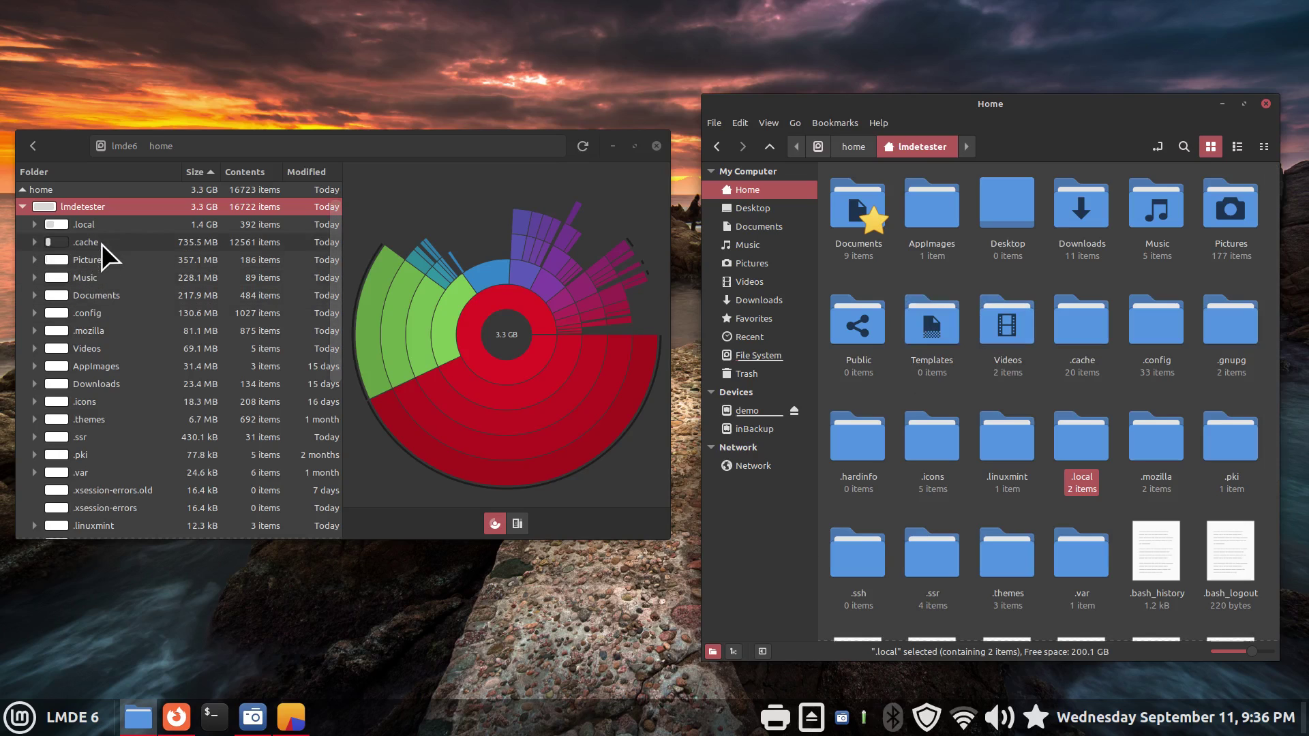
left_click(1073, 326)
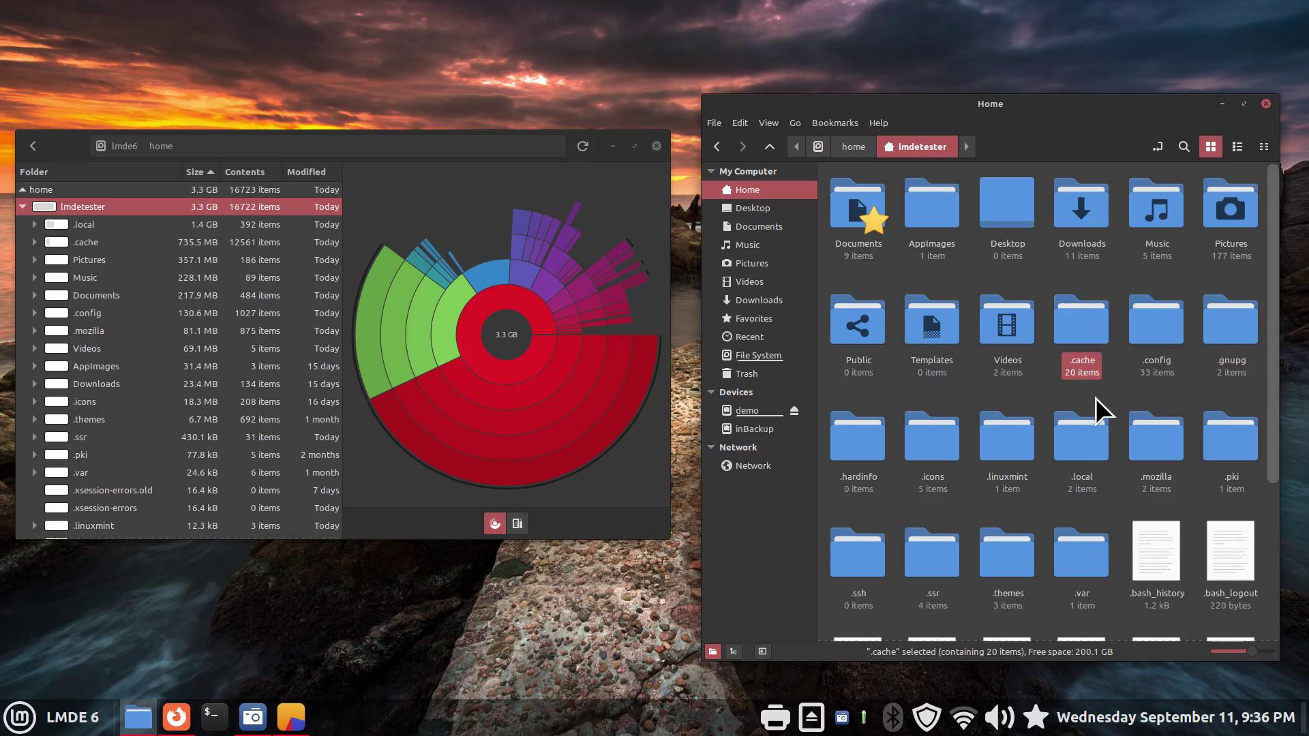
double_click(1079, 324)
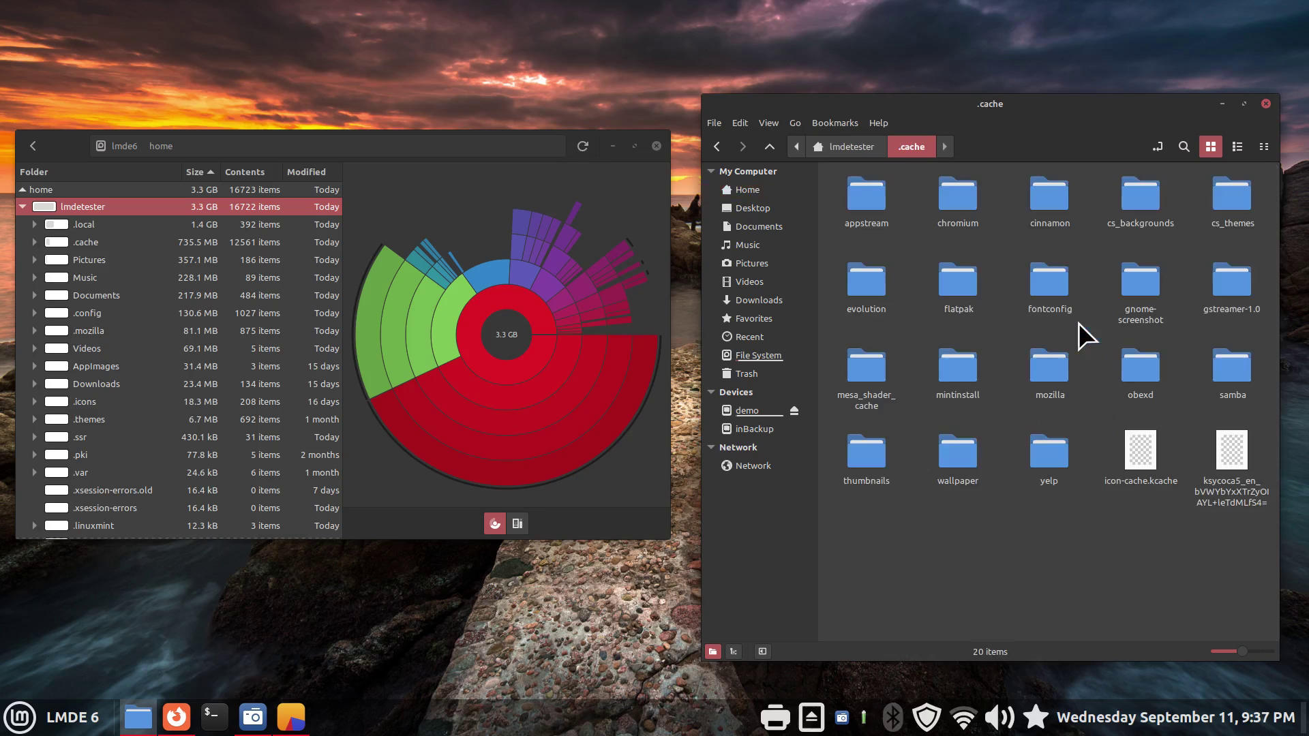
left_click(952, 199)
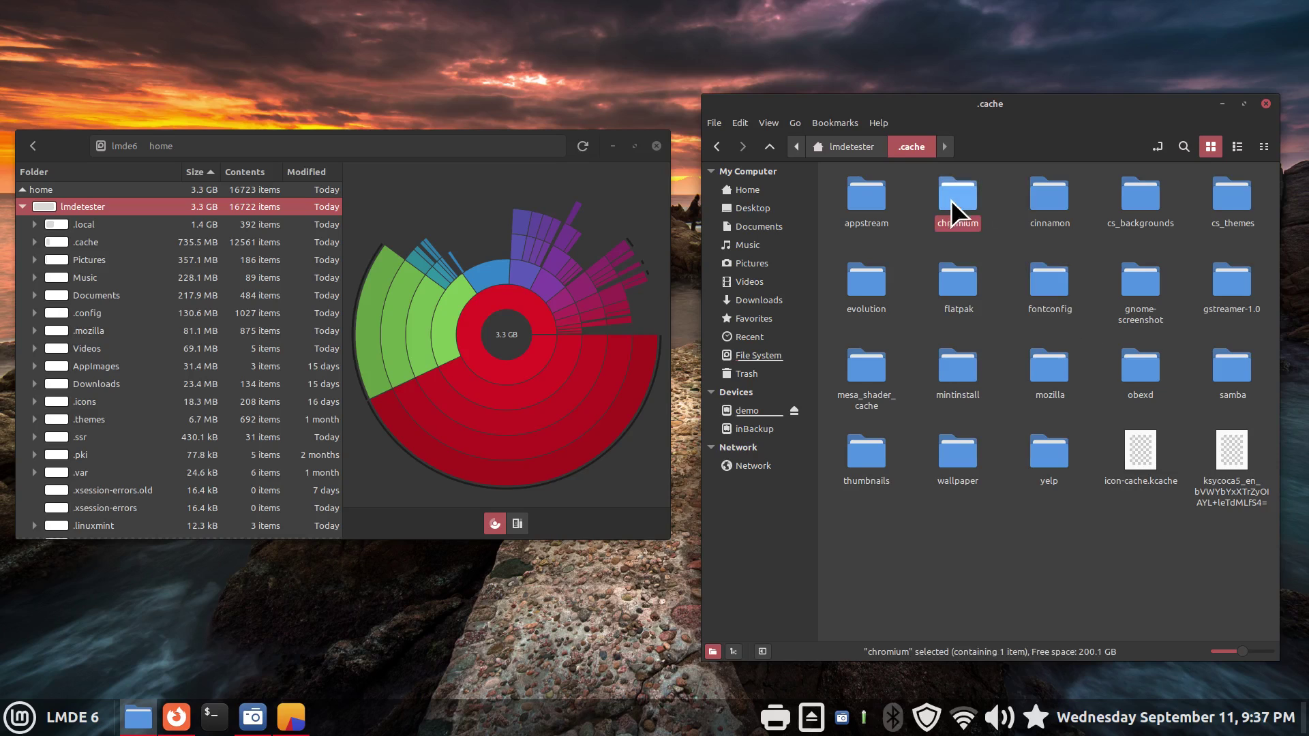
left_click(1055, 368)
left_click(962, 213)
left_click(1054, 368)
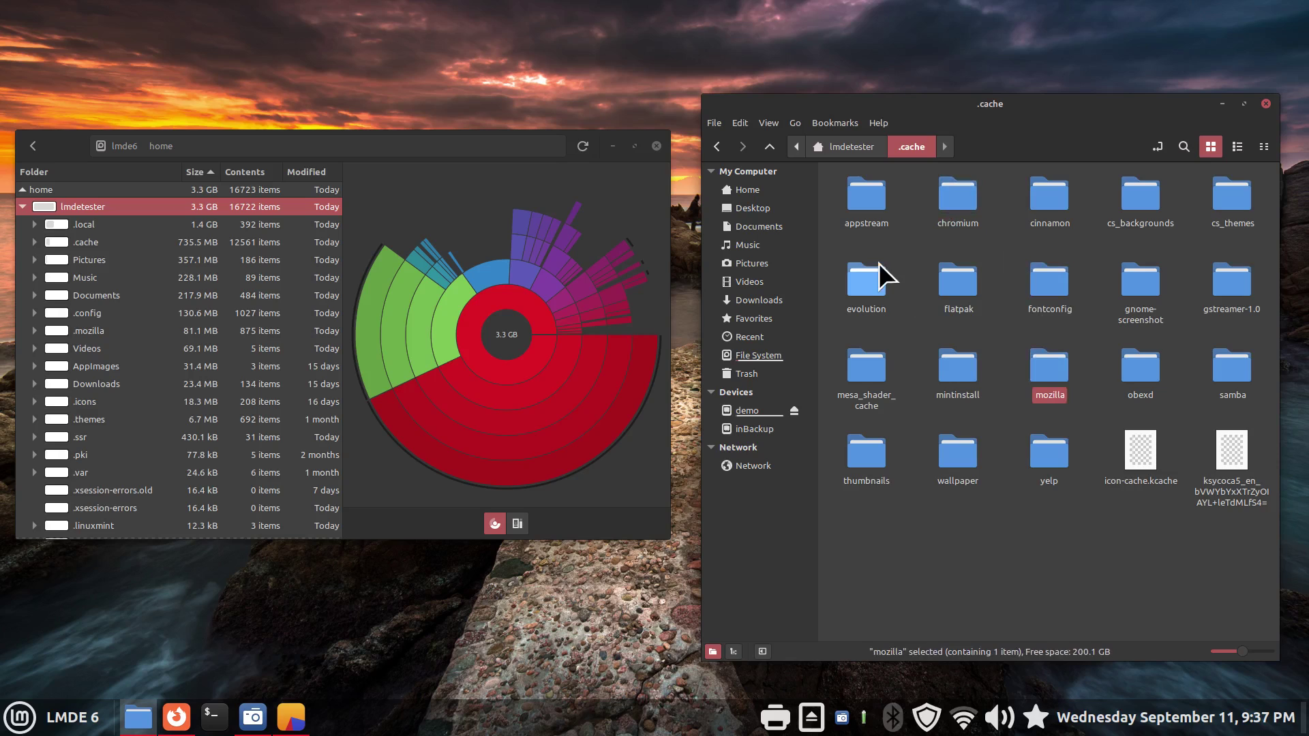
left_click(840, 148)
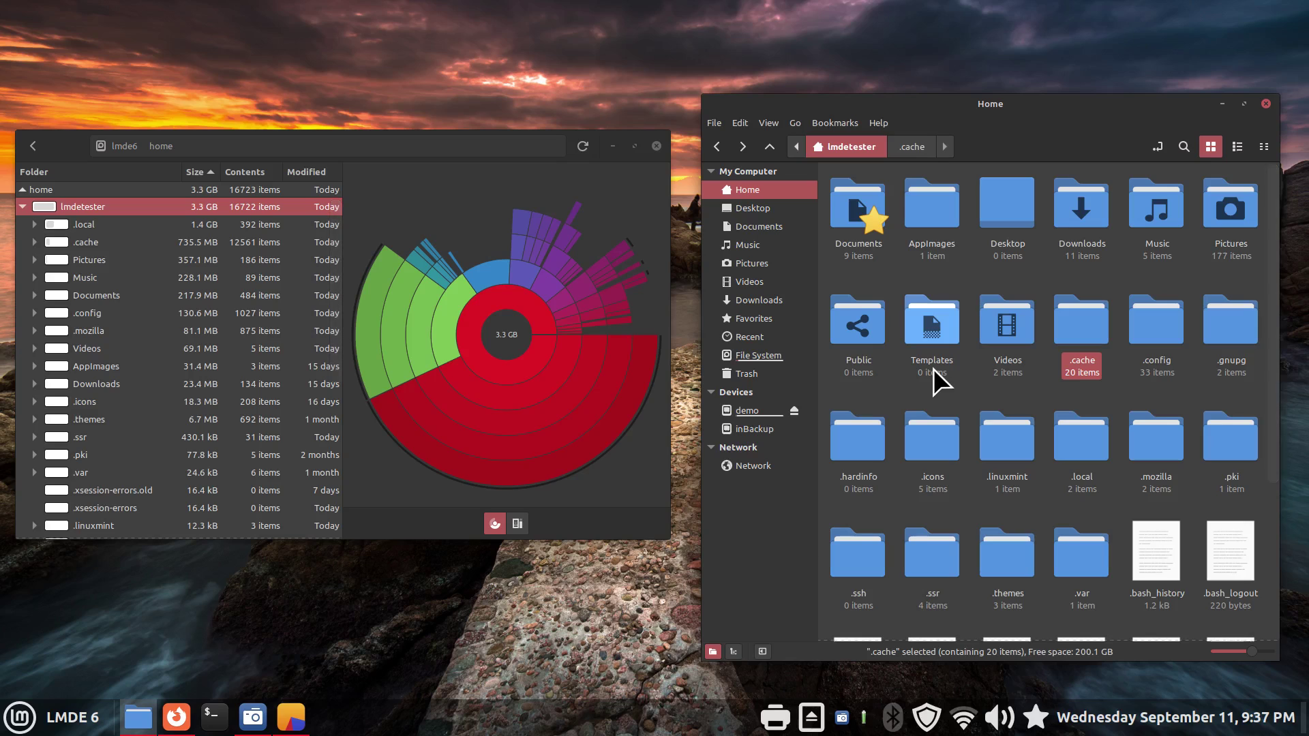
- Hide hidden files again and check the Pictures folder's Properties: 356.7 MB in 185 items
key("ctrl+h")
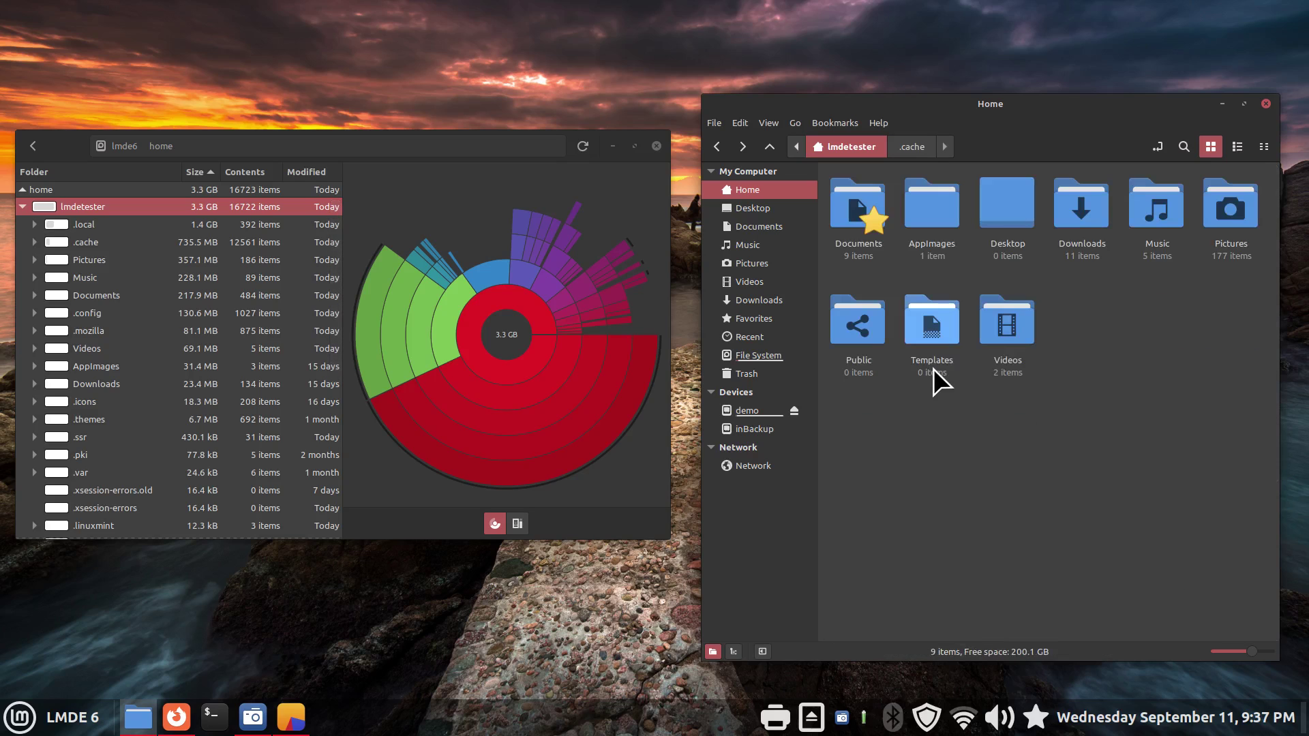
left_click(1256, 211)
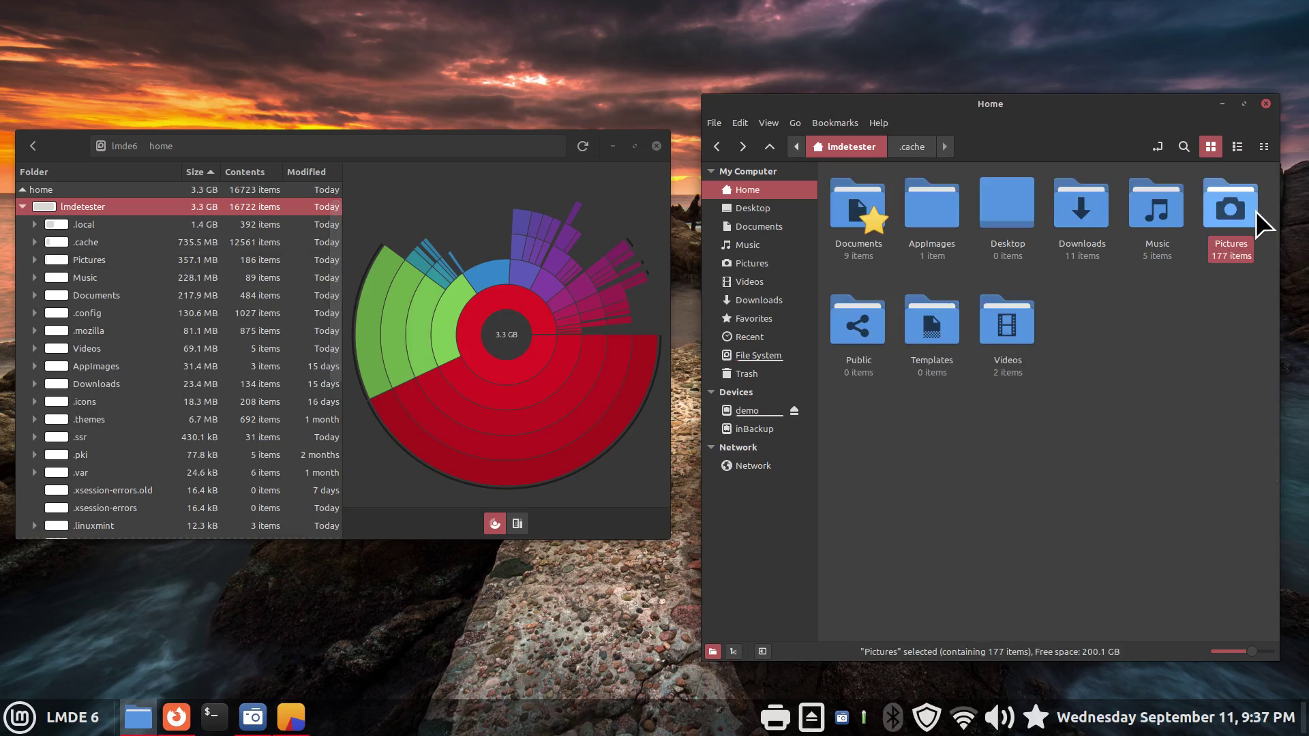
right_click(1221, 202)
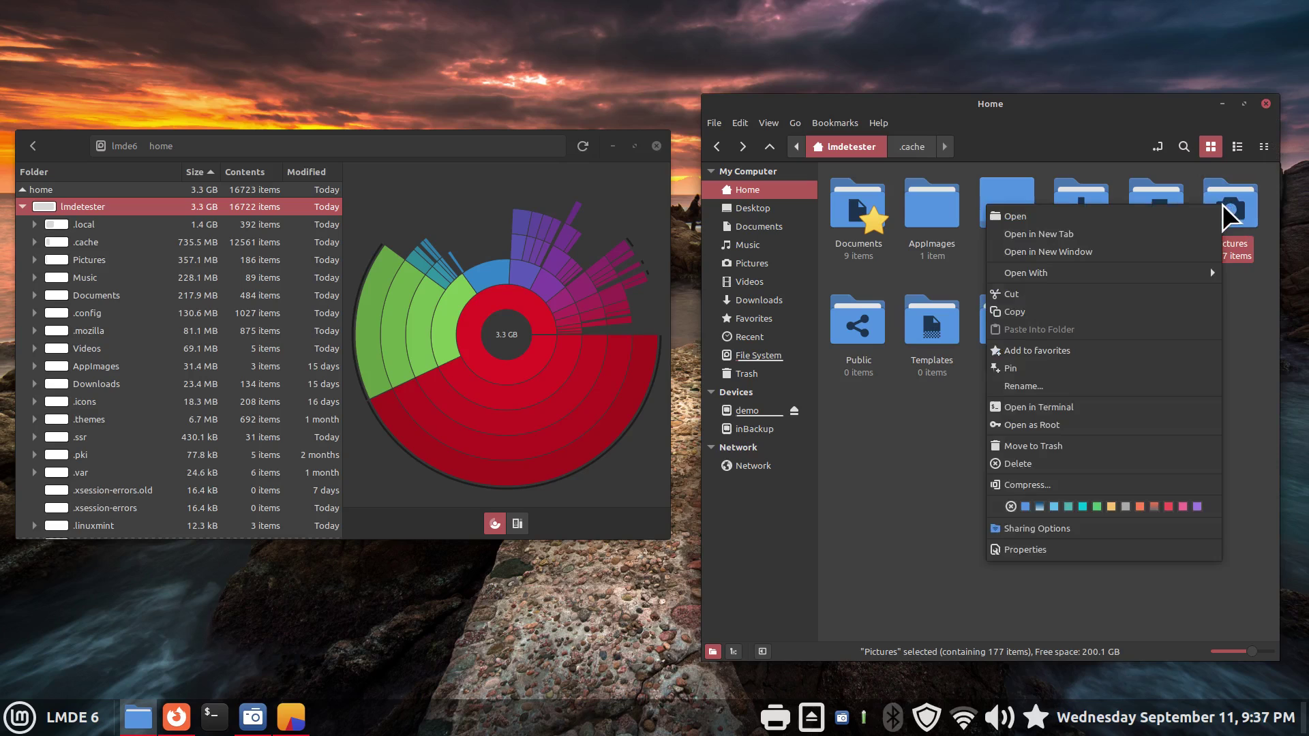
left_click(1082, 549)
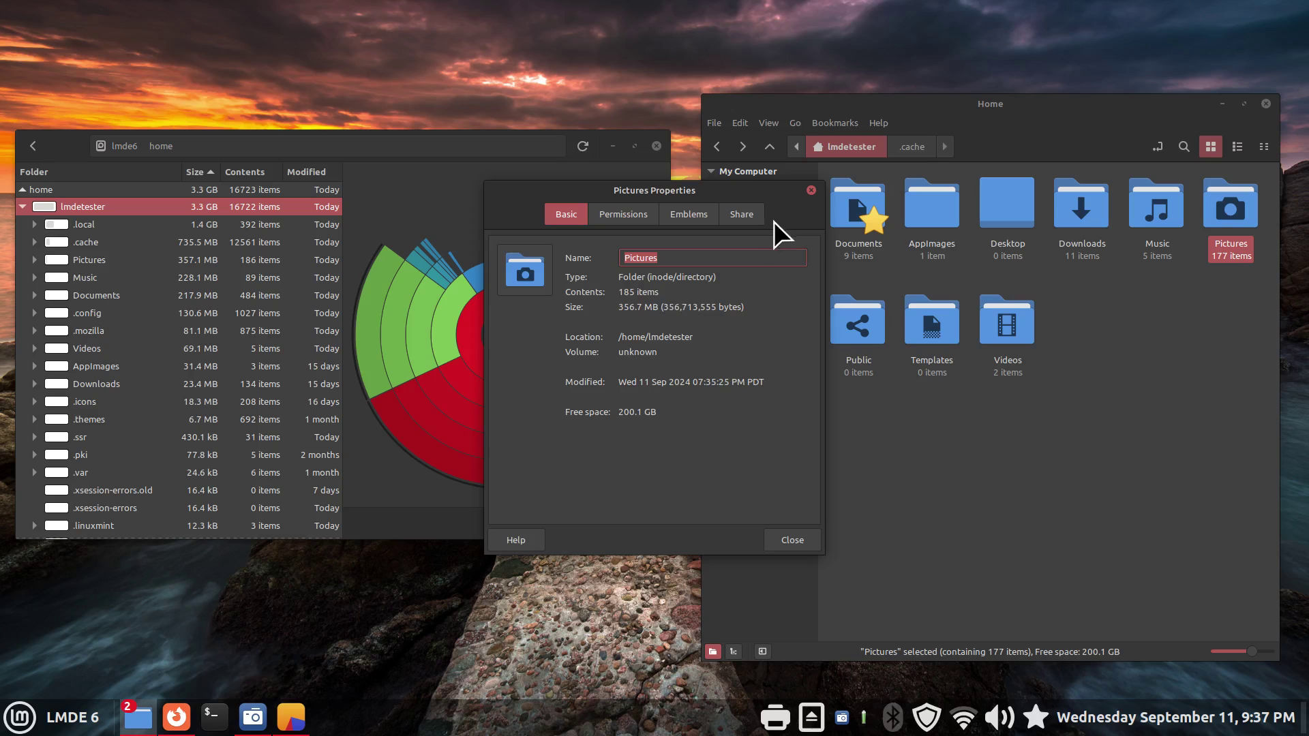
left_click(810, 192)
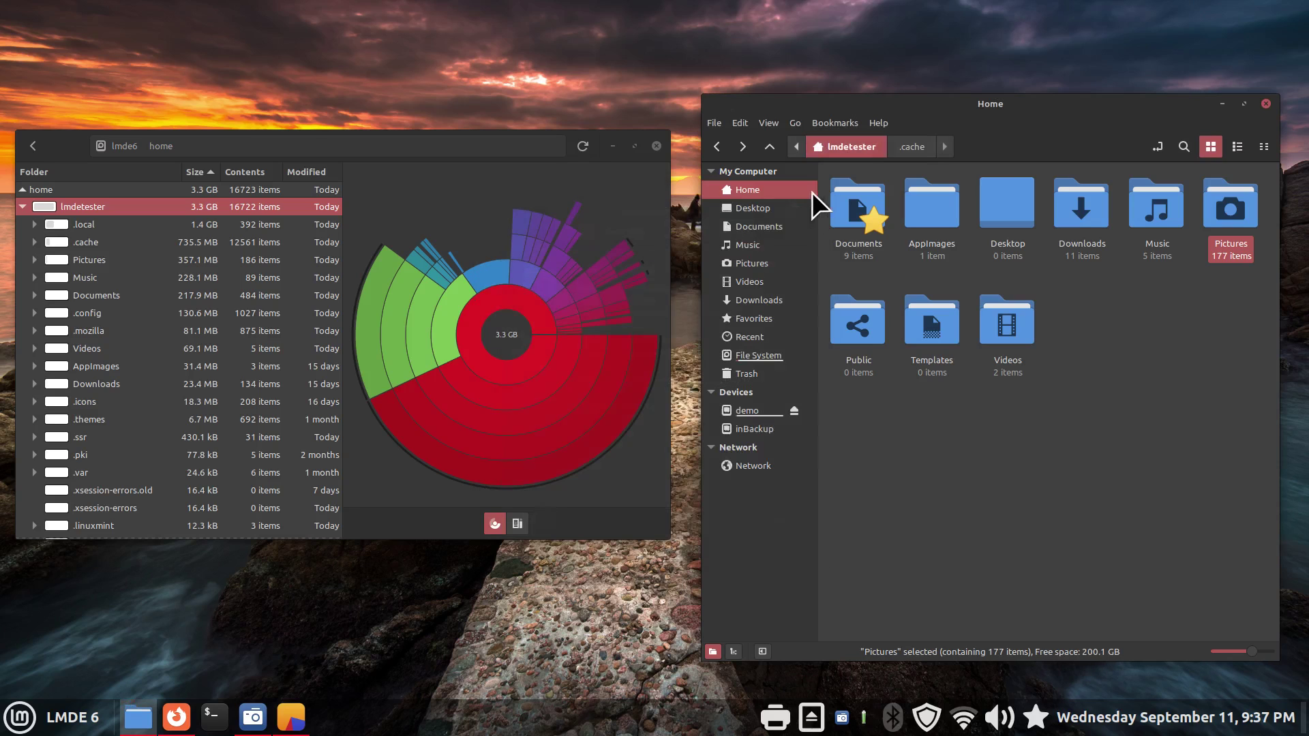
- Close Nemo, confirm in Software Manager that Ncdu 1.18-0.2 is installed, then close Software Manager
left_click(1266, 104)
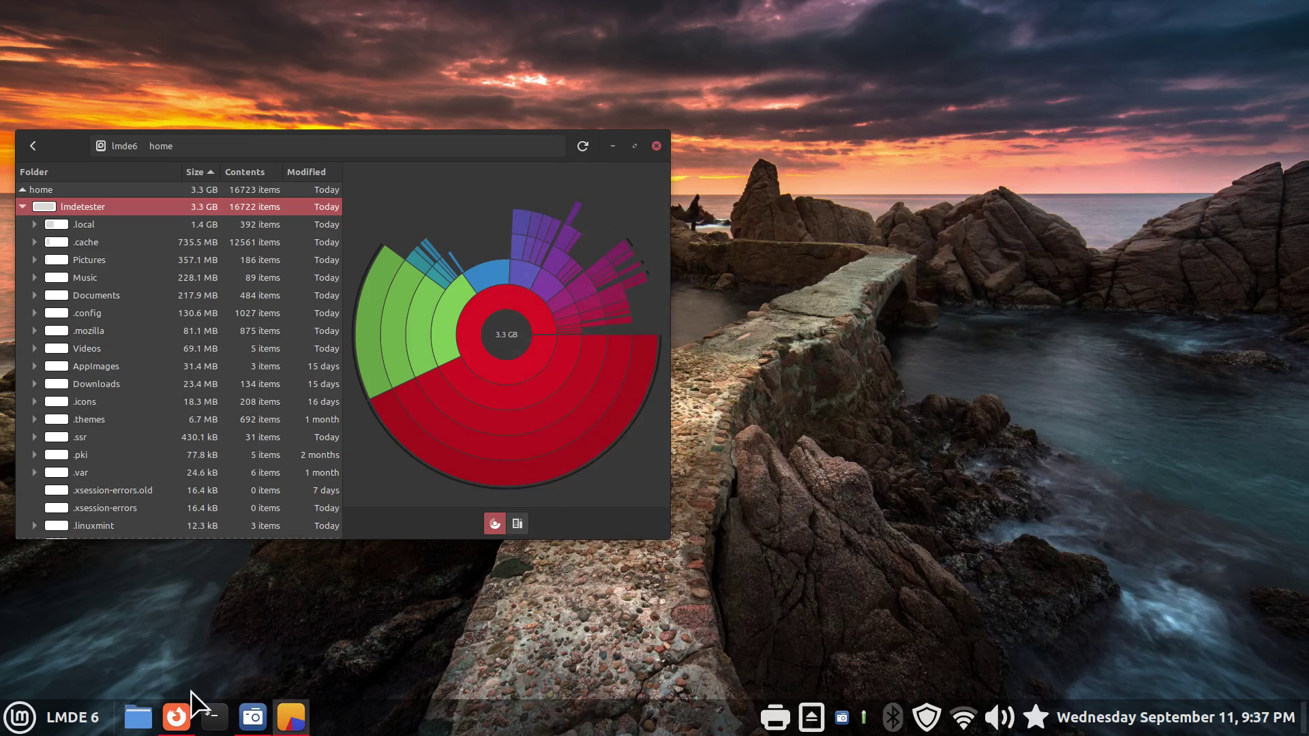
left_click(48, 722)
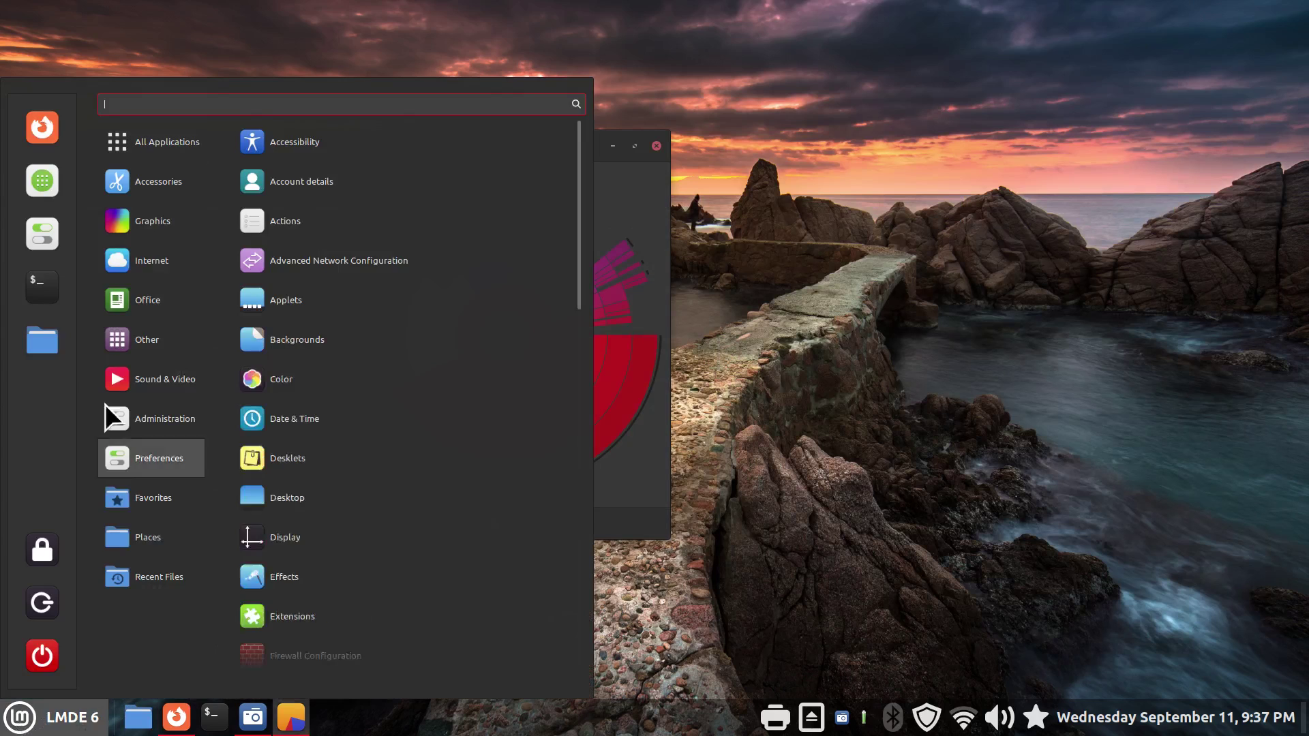
left_click(38, 180)
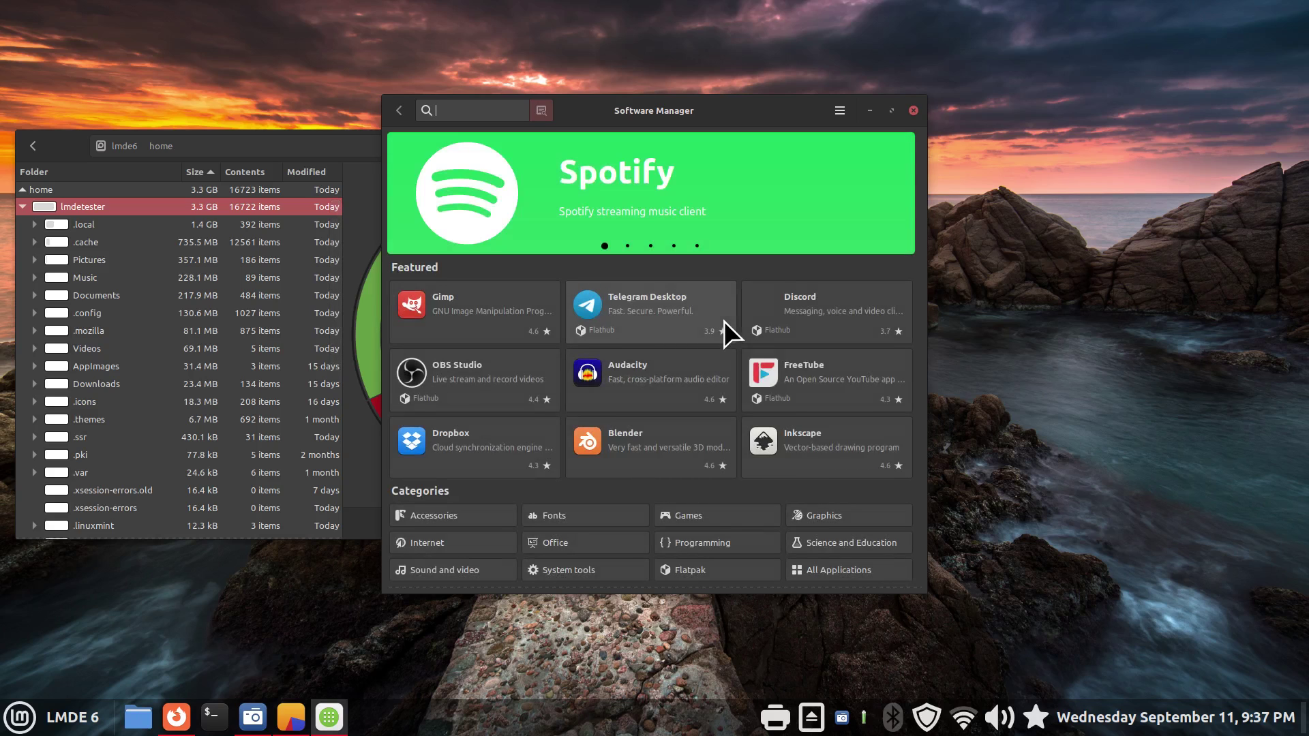
type("ncdu")
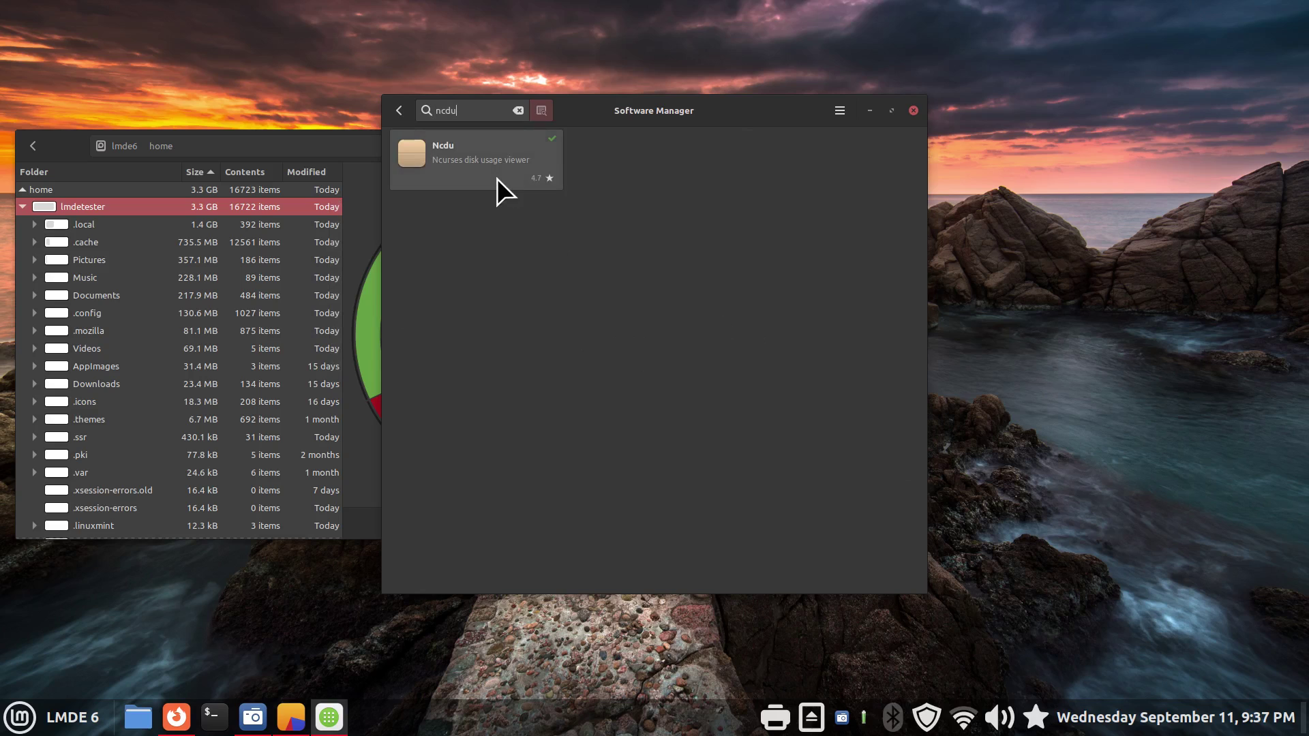
left_click(491, 156)
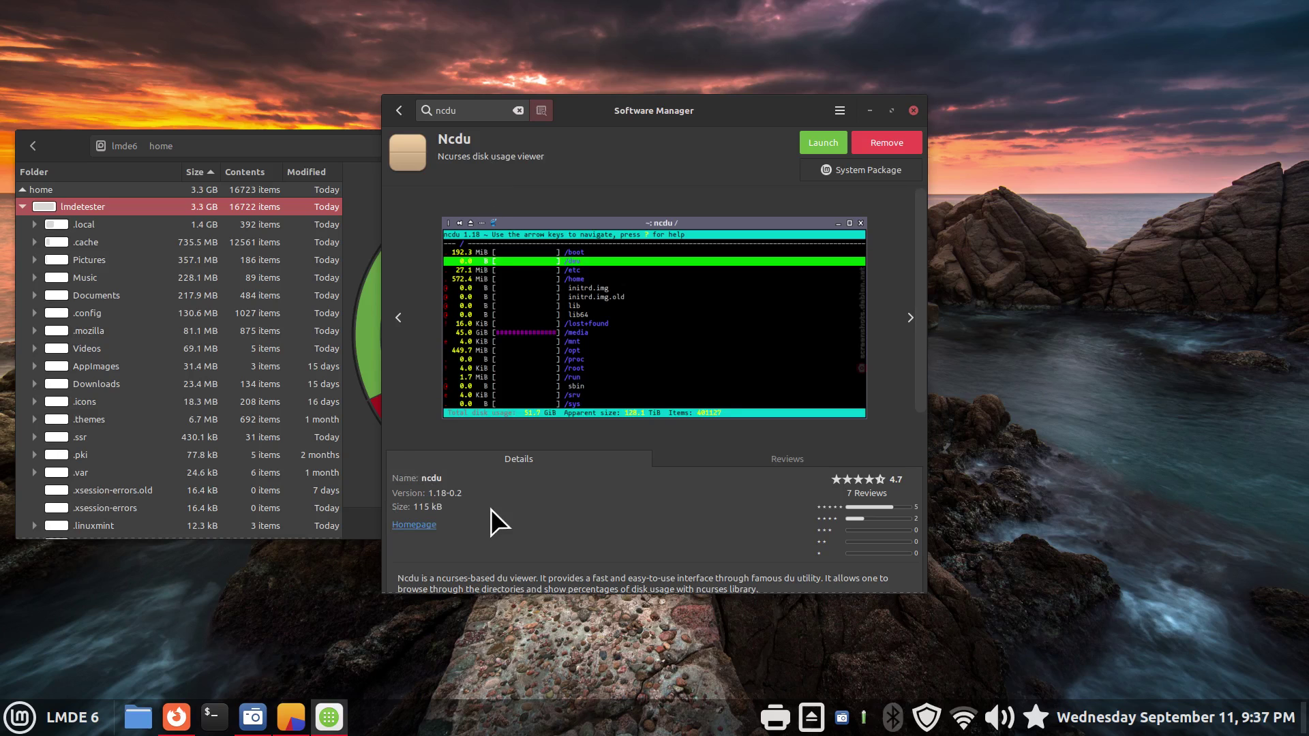
left_click(914, 111)
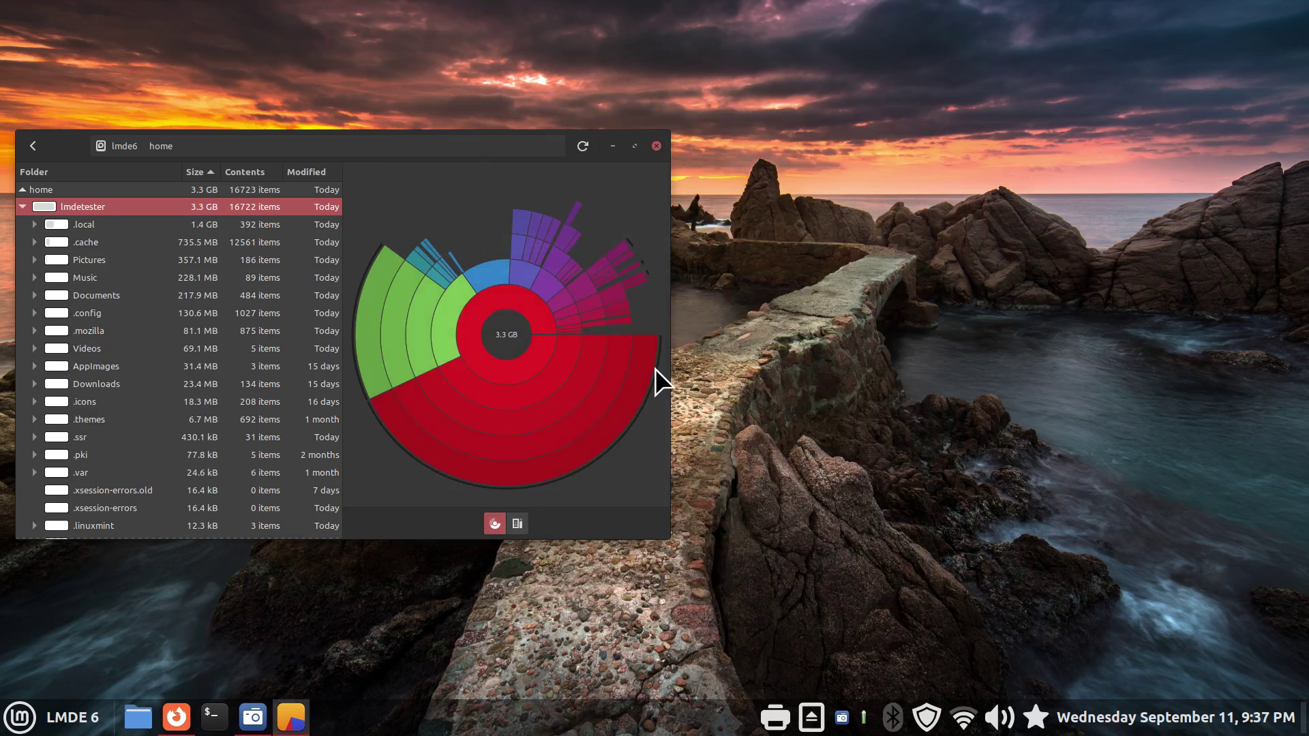
- Open a terminal, move it right, and run ncdu on the home folder
left_click(213, 716)
left_click_drag(748, 141, 851, 267)
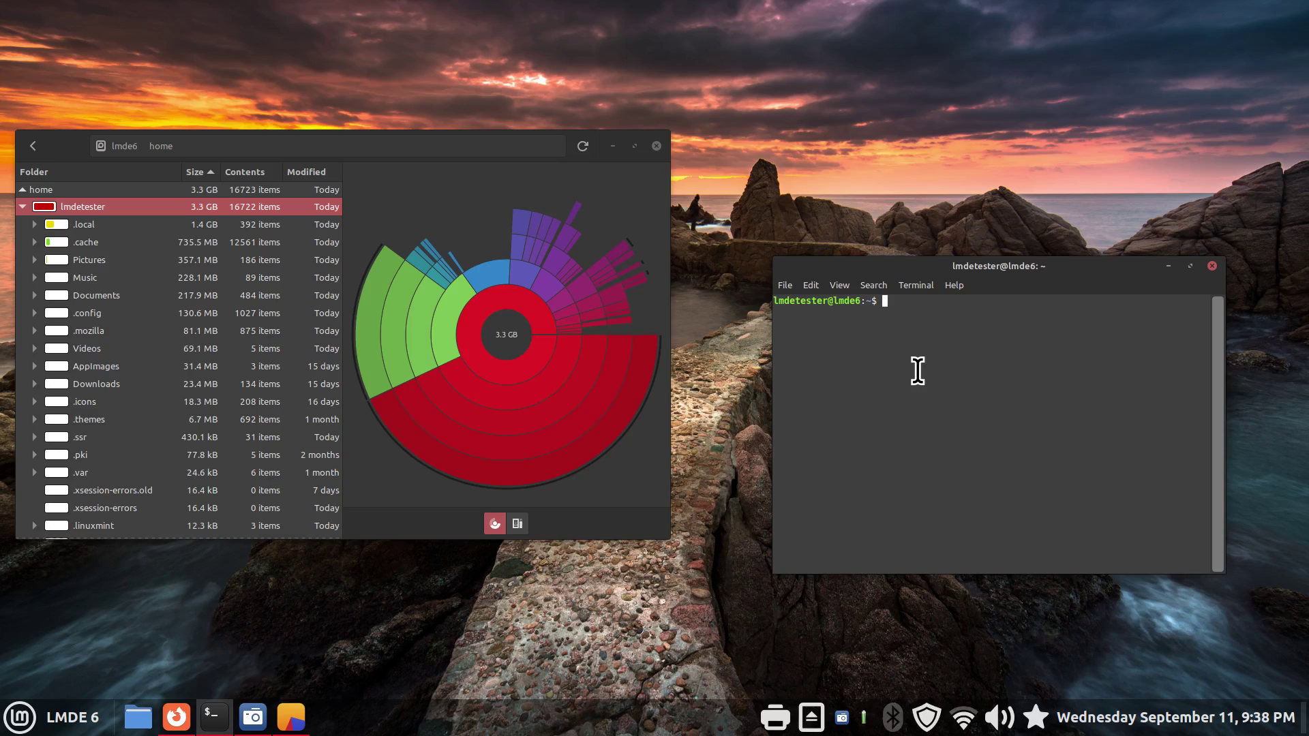
type("ncdu")
key("Return")
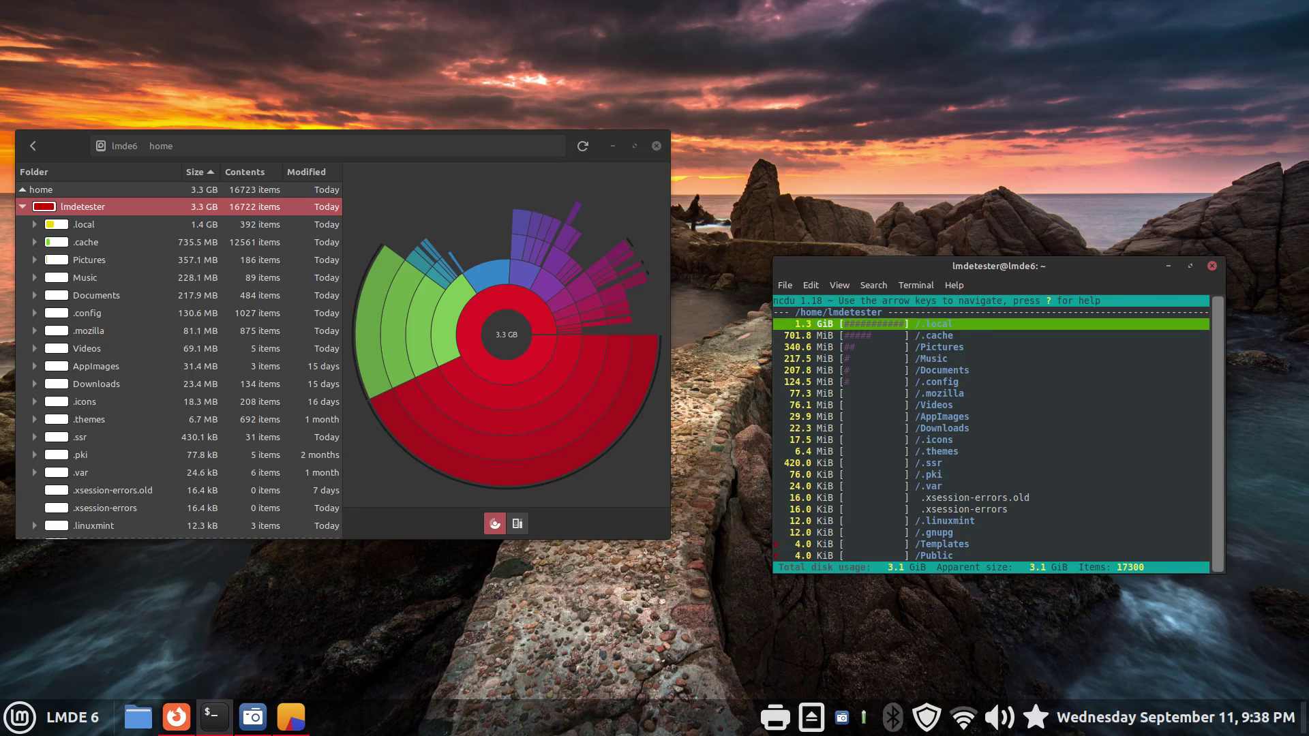
- Enlarge the ncdu text, move the window higher, and step down past .cache to Pictures
key("ctrl+plus")
key("ctrl+plus")
key("ctrl+plus")
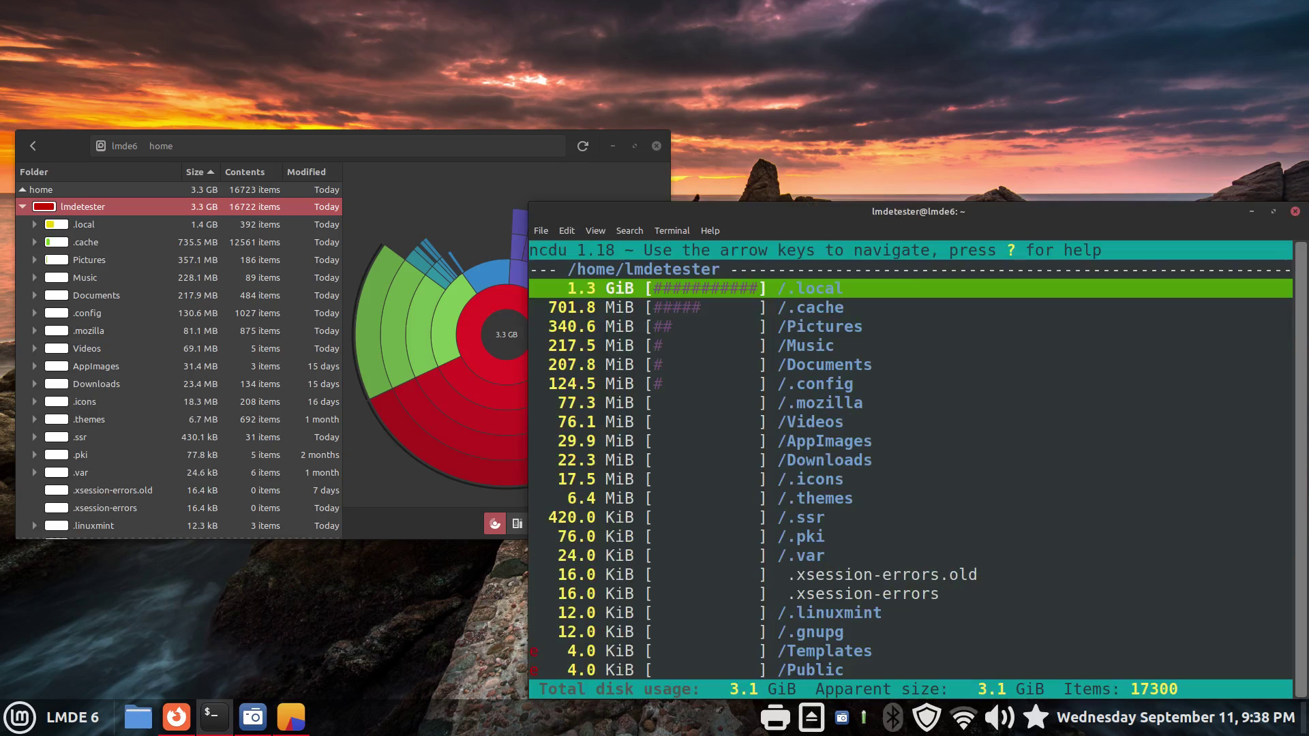
left_click_drag(932, 212, 907, 69)
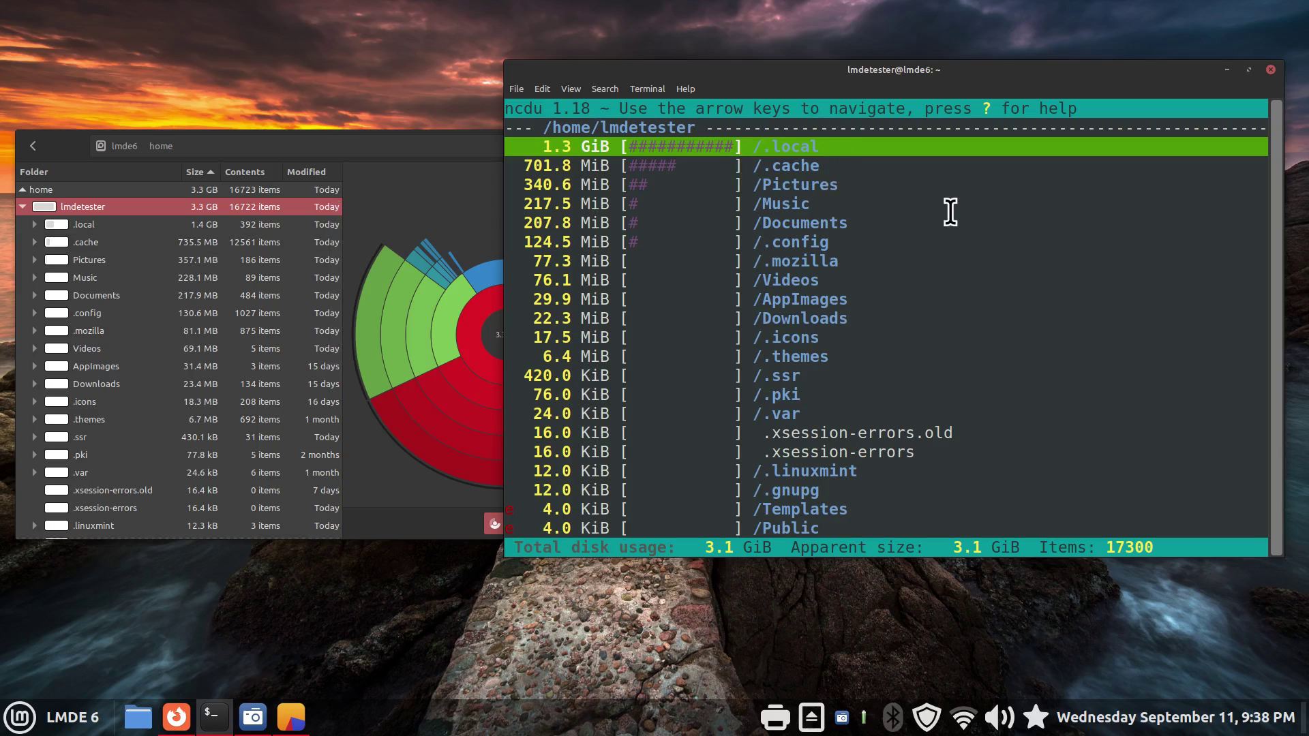
key("Down")
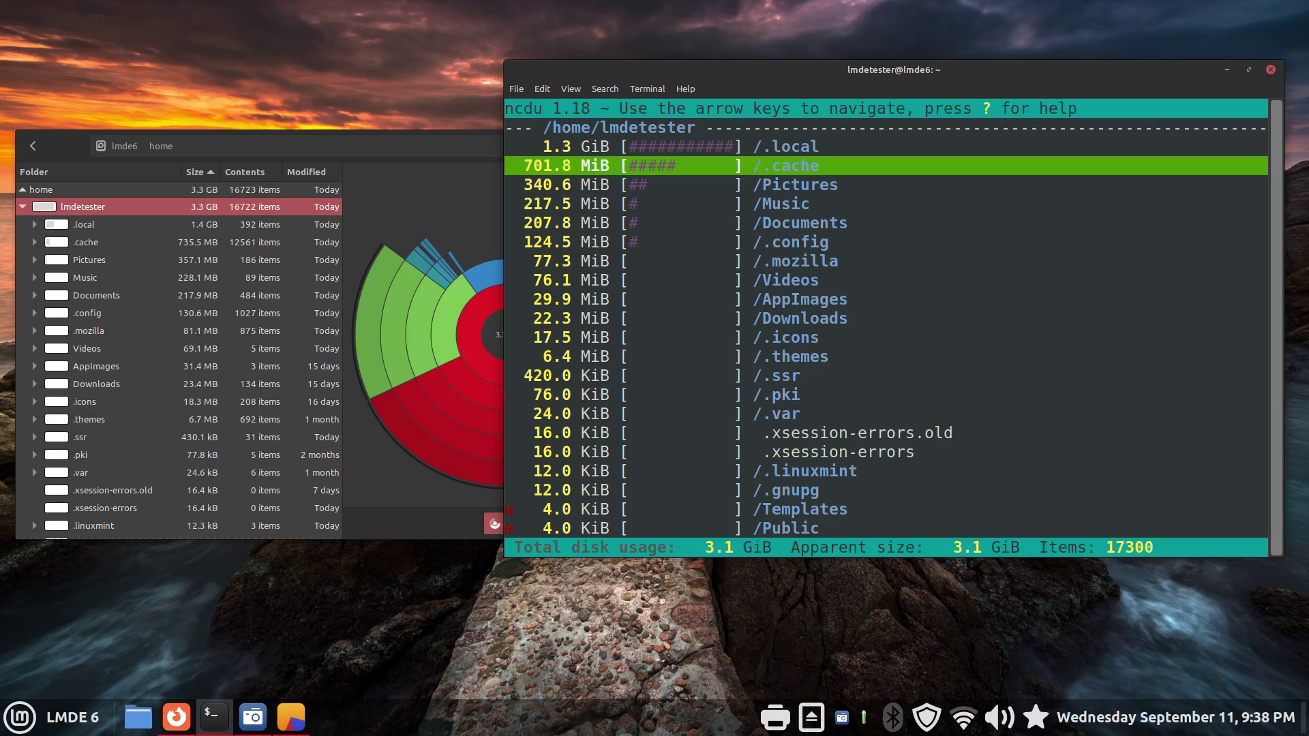
key("Down")
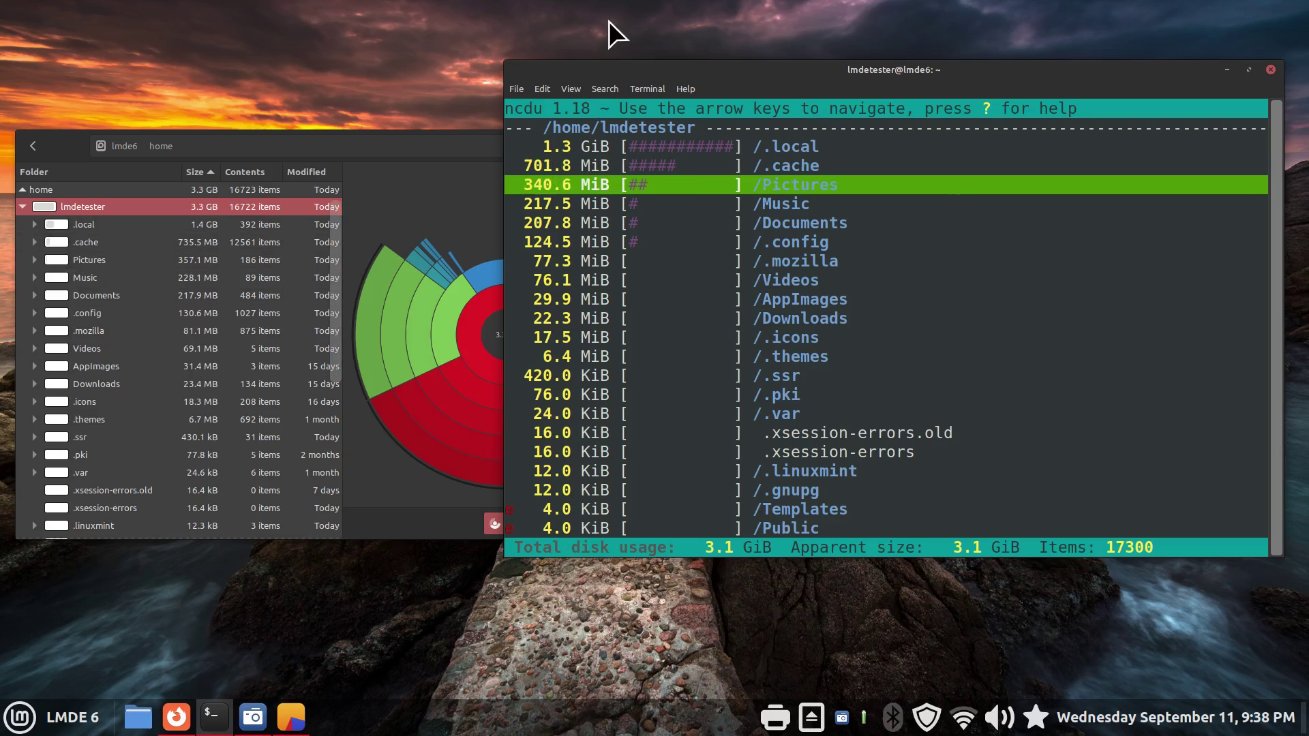
- Close Disk Usage Analyzer and the terminal running ncdu, confirming the process termination
left_click_drag(465, 142, 426, 141)
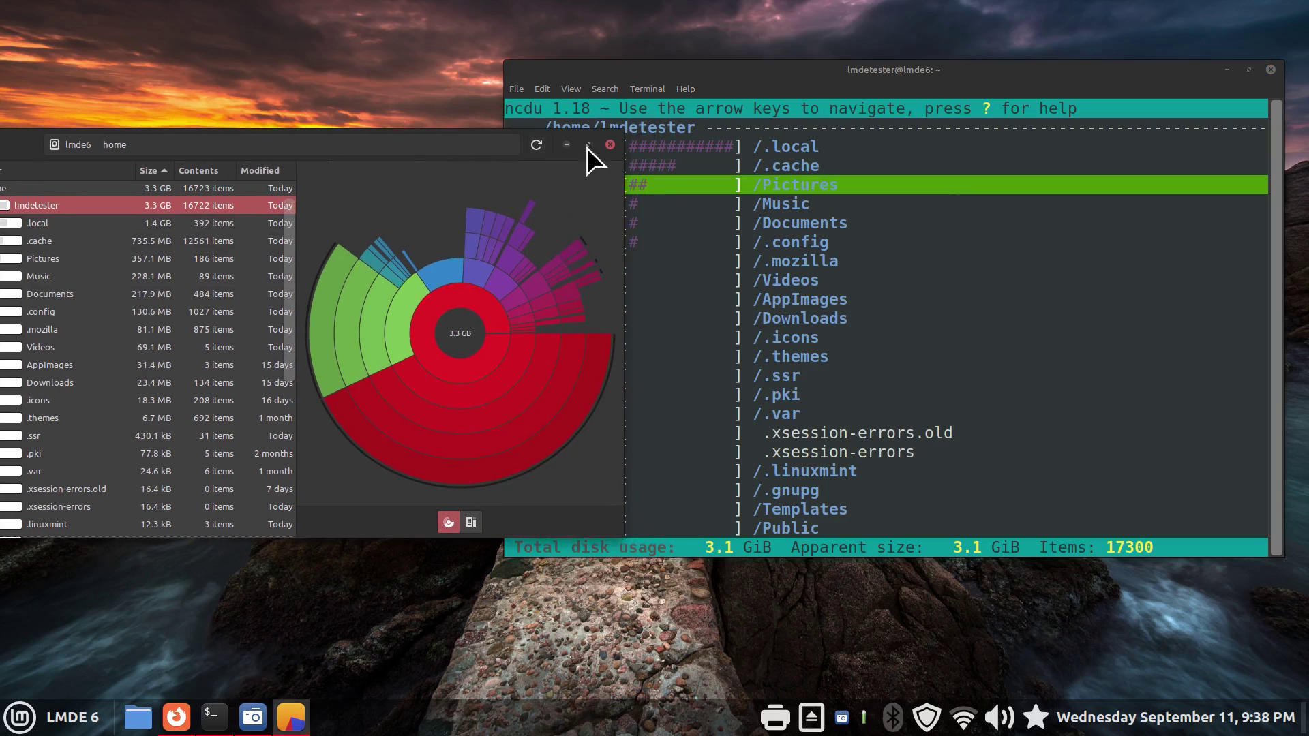
left_click(611, 145)
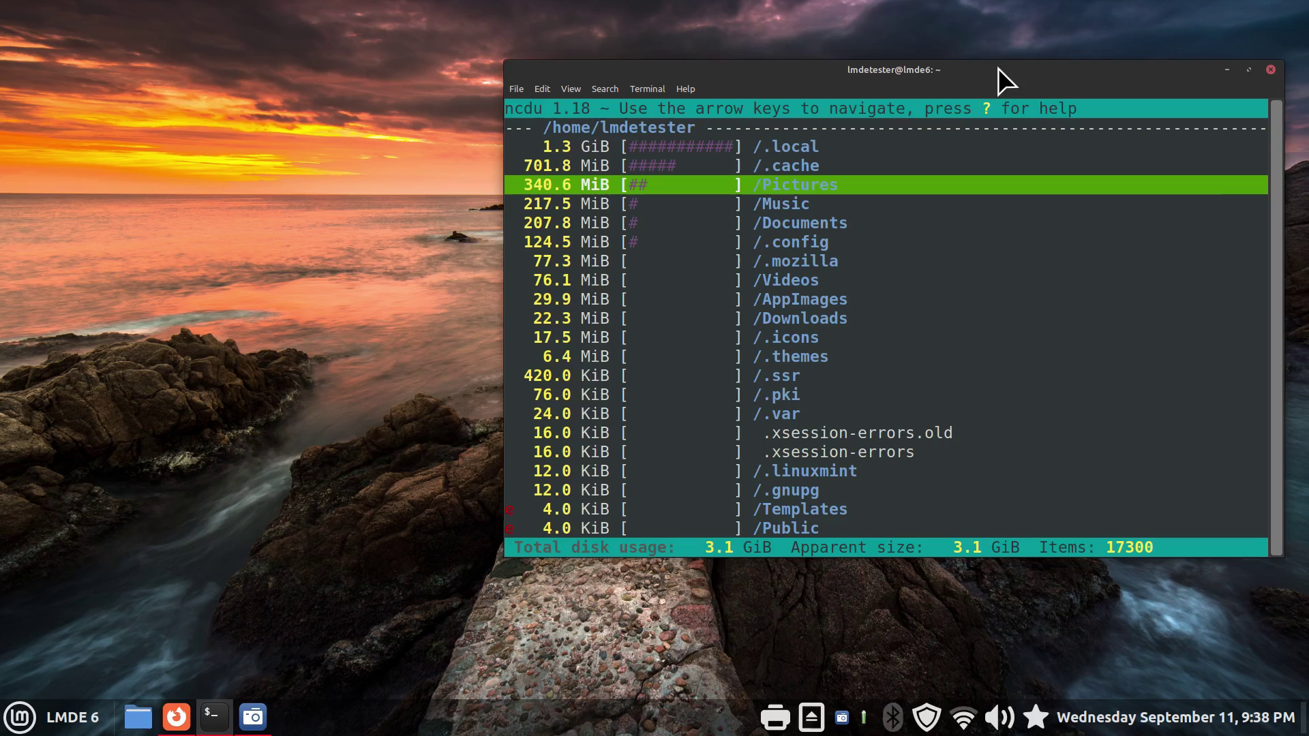
left_click_drag(998, 68, 786, 78)
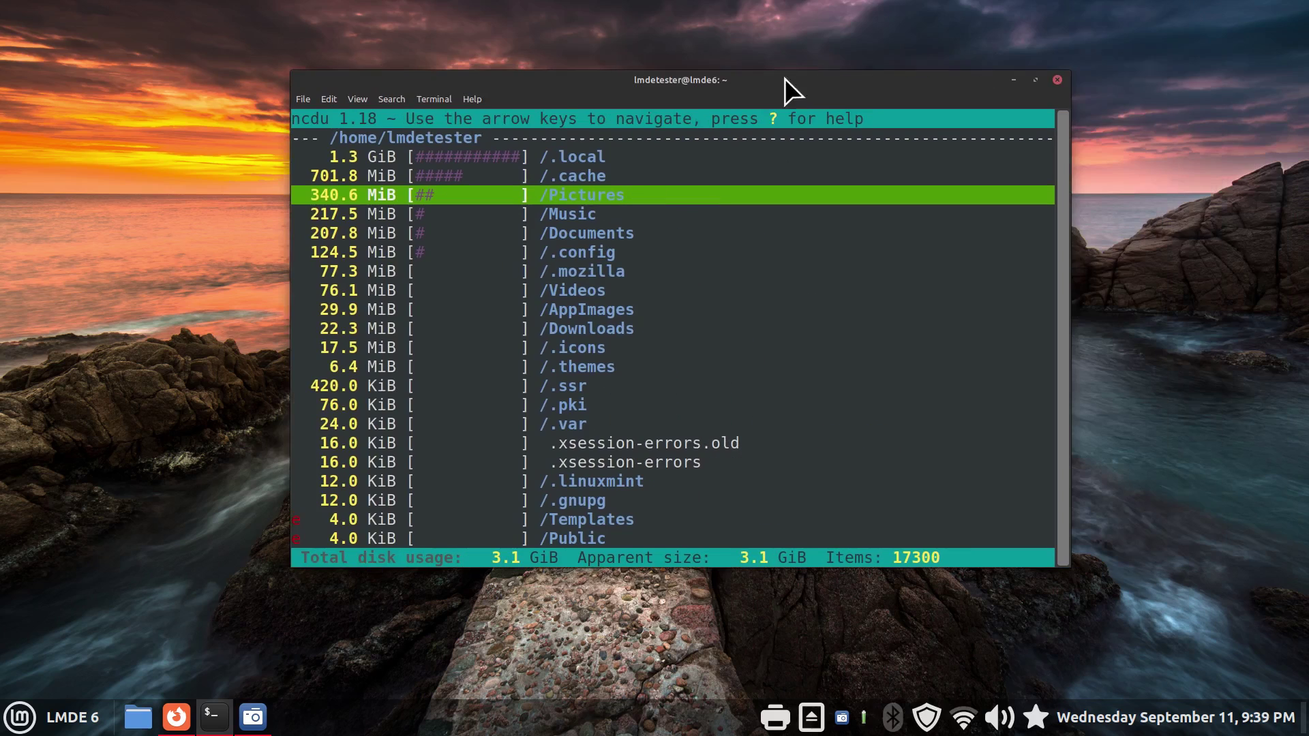
left_click(1057, 80)
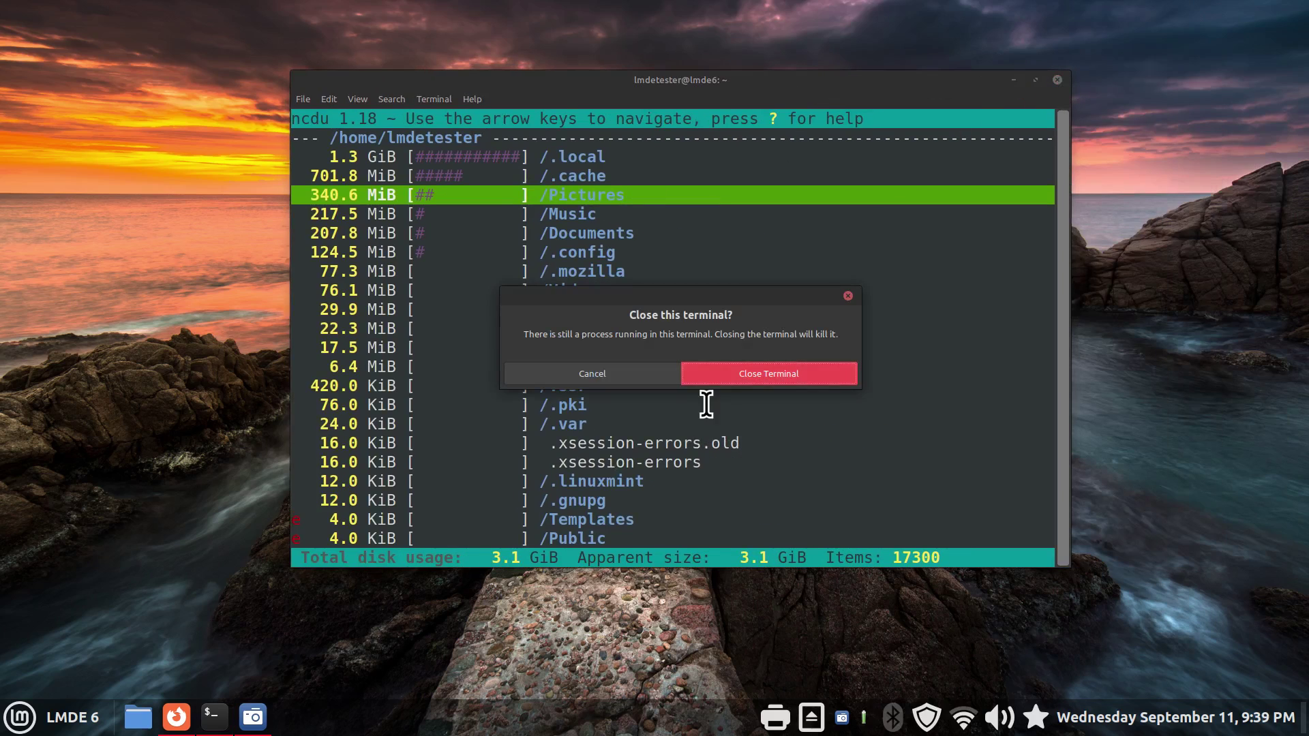
left_click(722, 377)
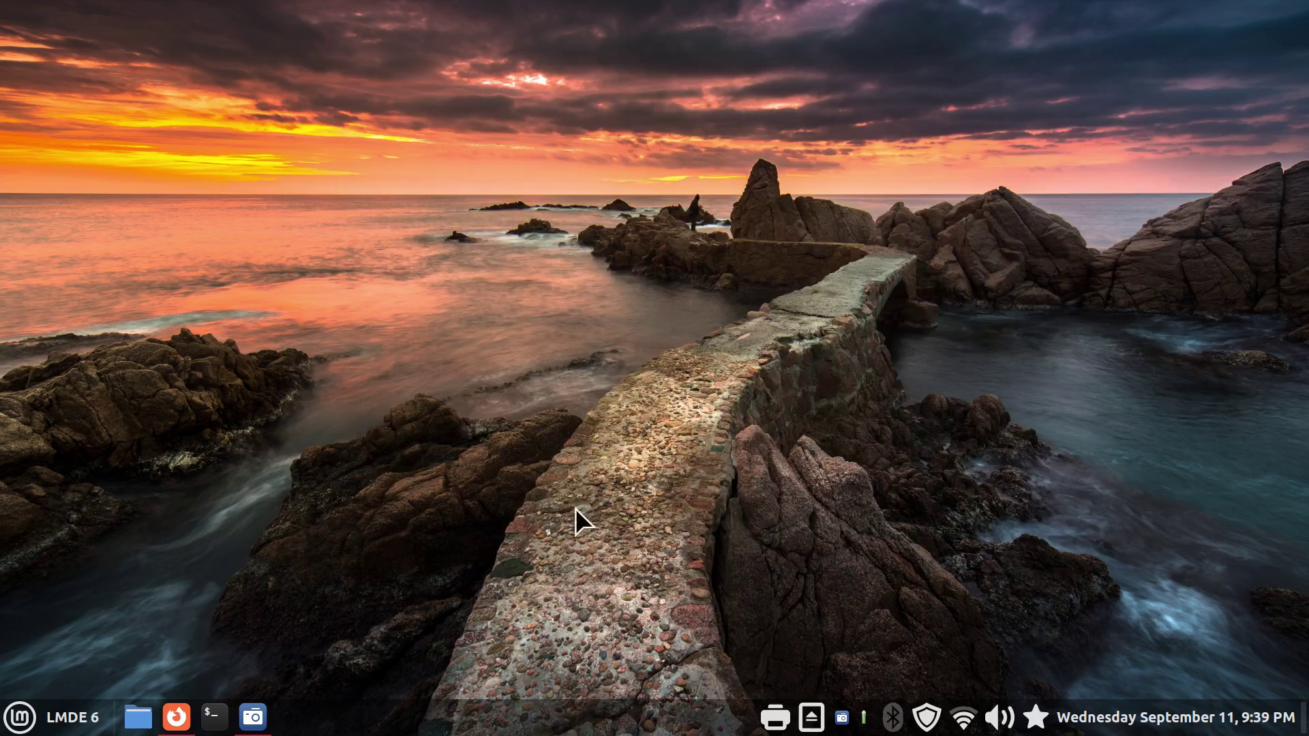
- Run ncdu on the home folder in a new terminal with enlarged text
left_click(227, 716)
left_click_drag(418, 37, 728, 307)
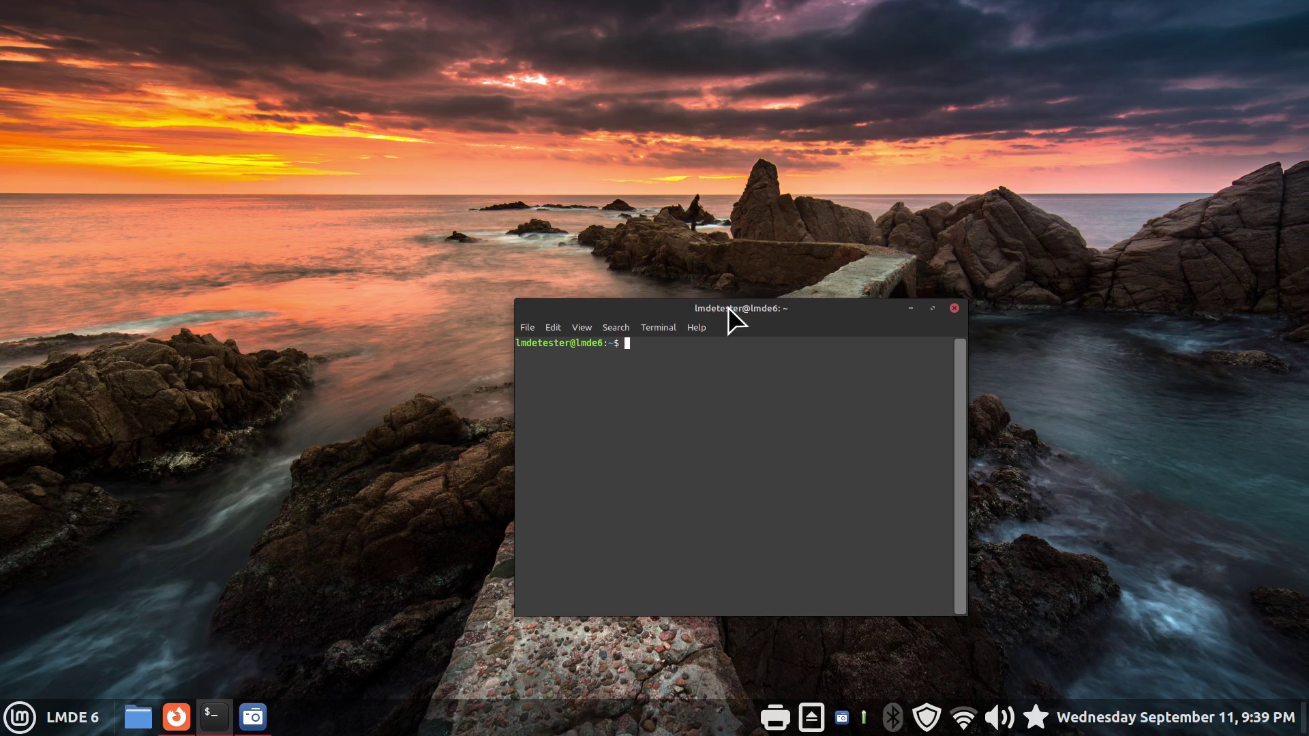
type("ncdu")
key("Return")
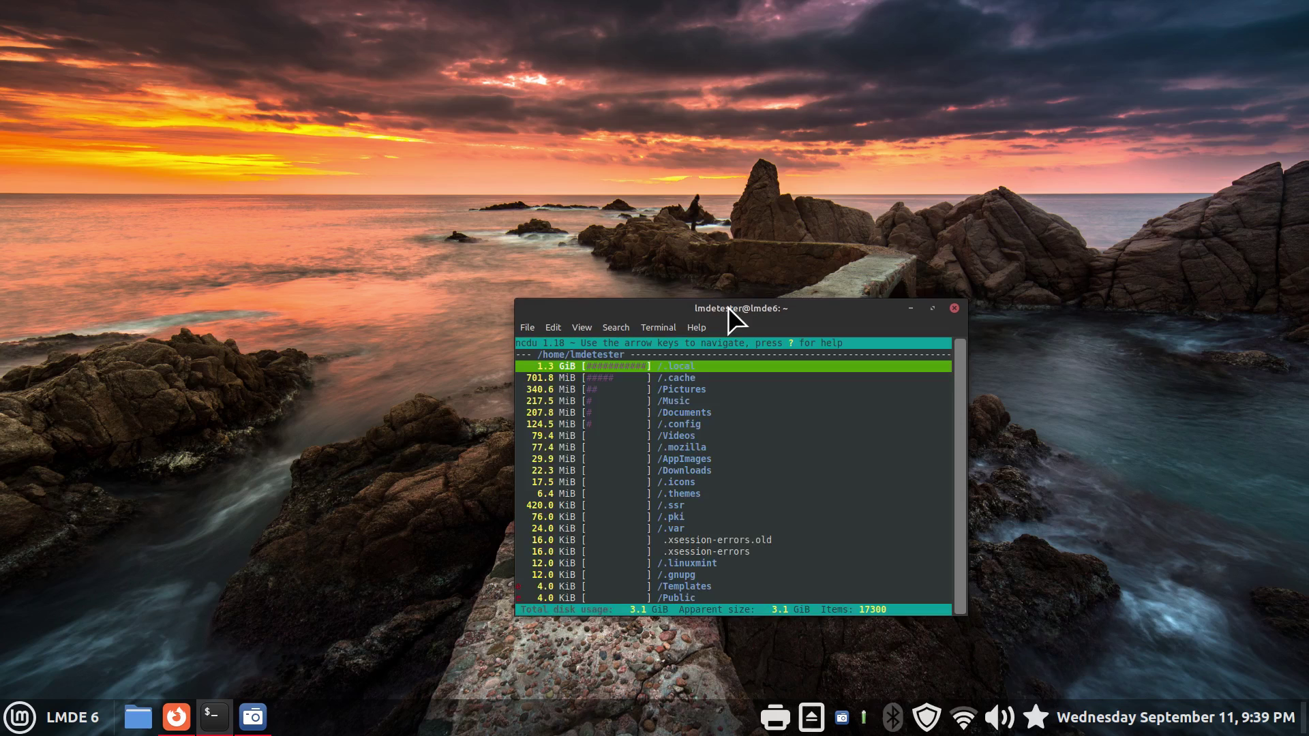
key("ctrl+plus")
key("ctrl+plus")
key("ctrl+plus")
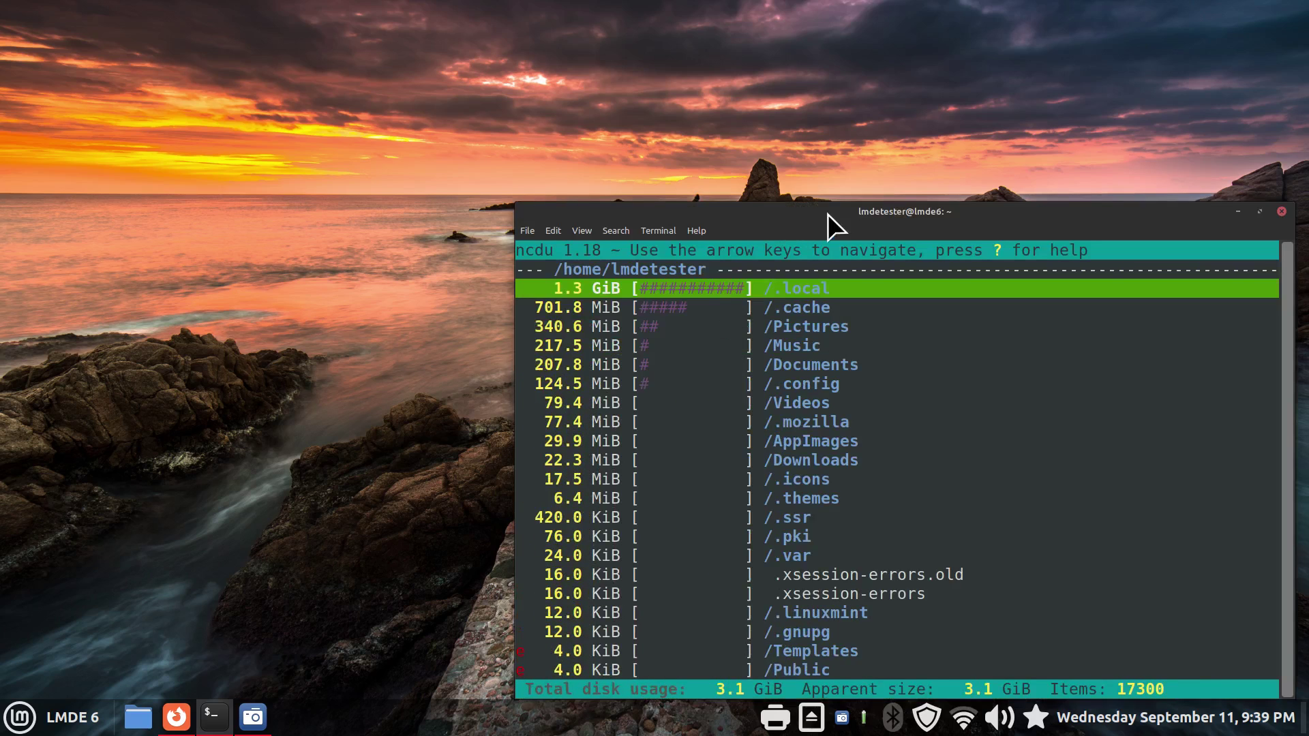
left_click_drag(828, 214, 628, 116)
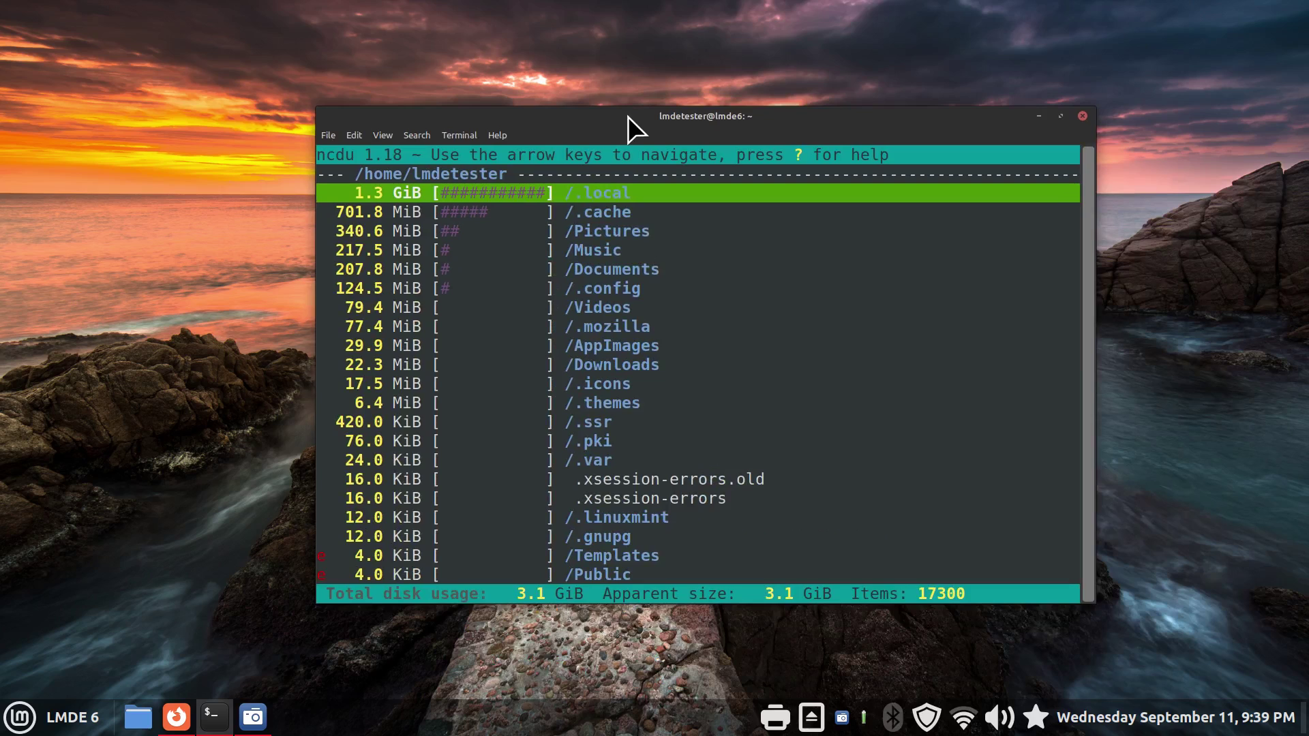
- Highlight the user folder name in the ncdu path, then close the terminal and confirm
left_click_drag(517, 174, 412, 175)
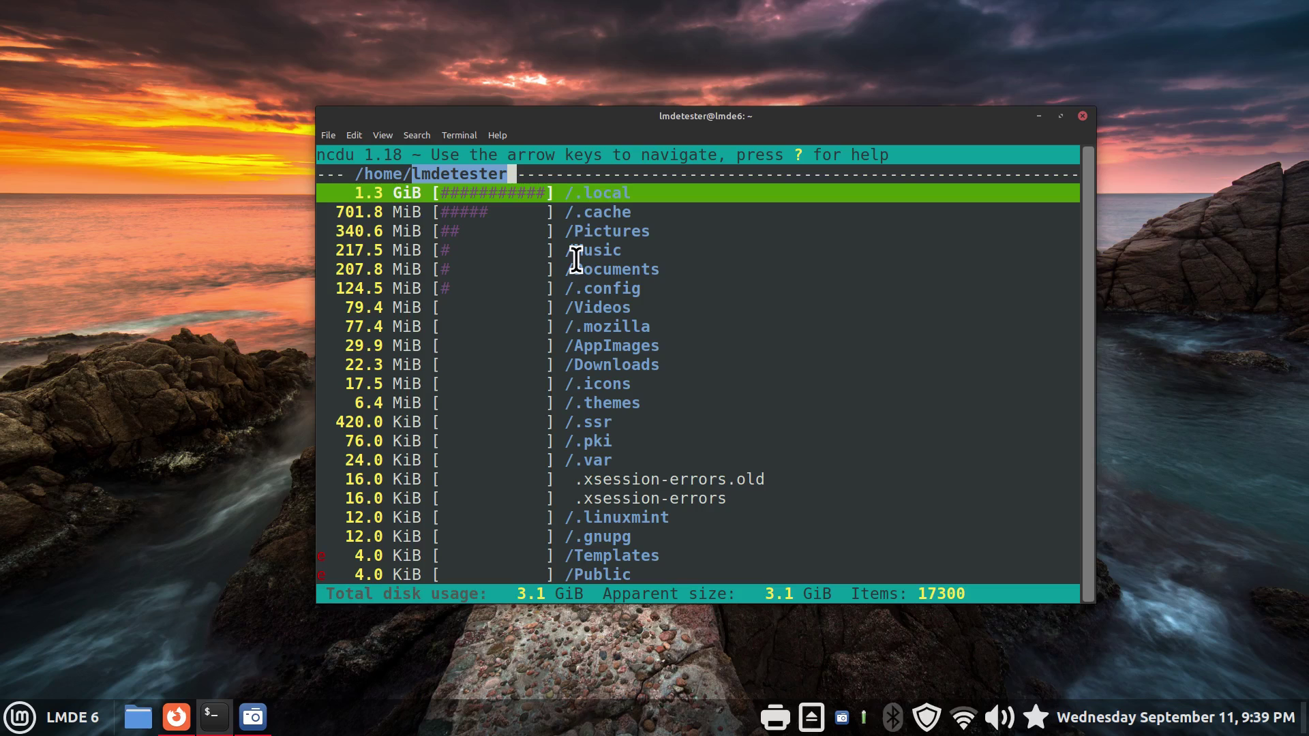
left_click(1082, 117)
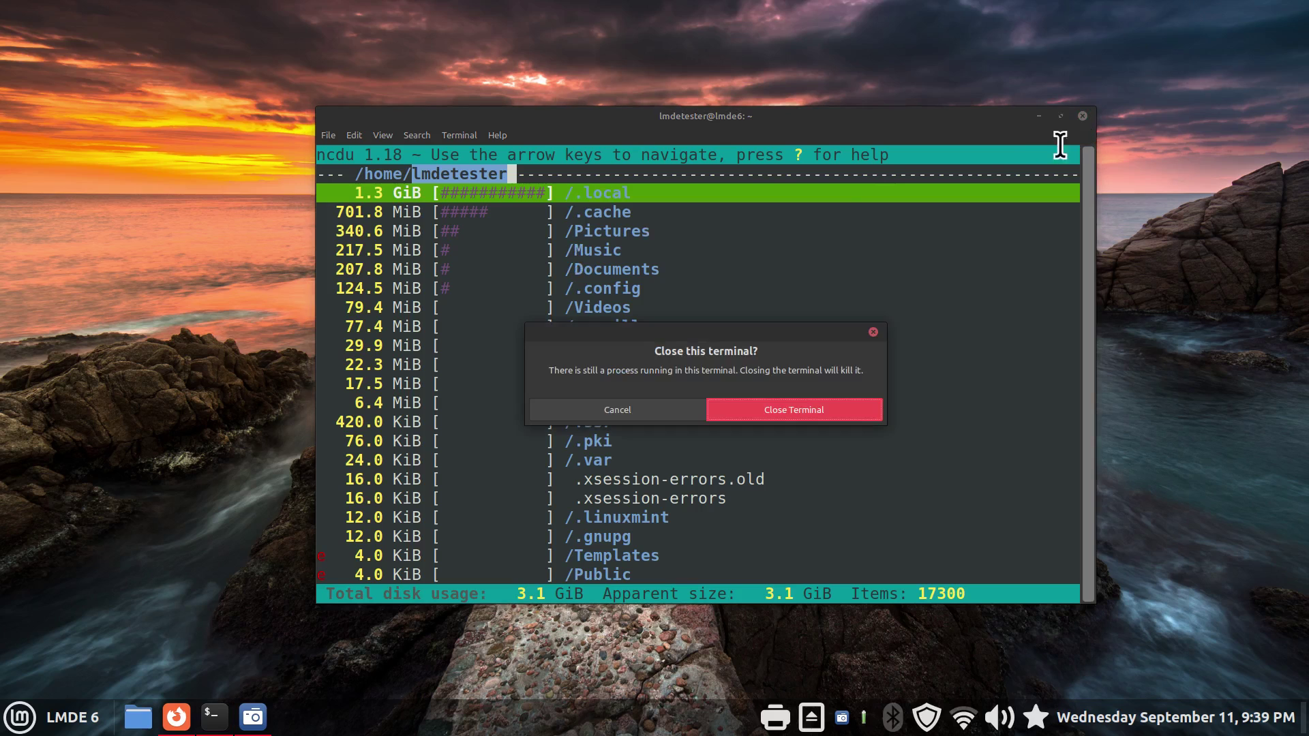
left_click(843, 411)
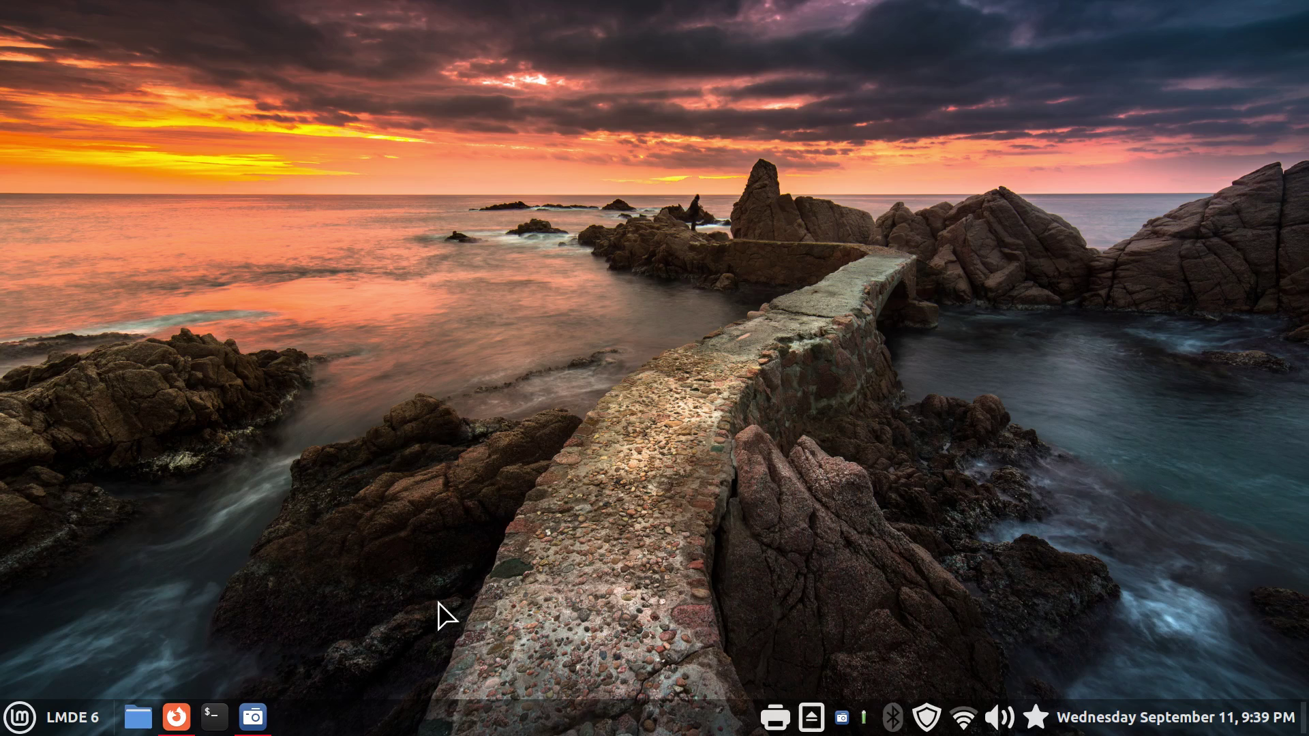
- In a new centred terminal, list the home folder's directory sizes with du
left_click(213, 716)
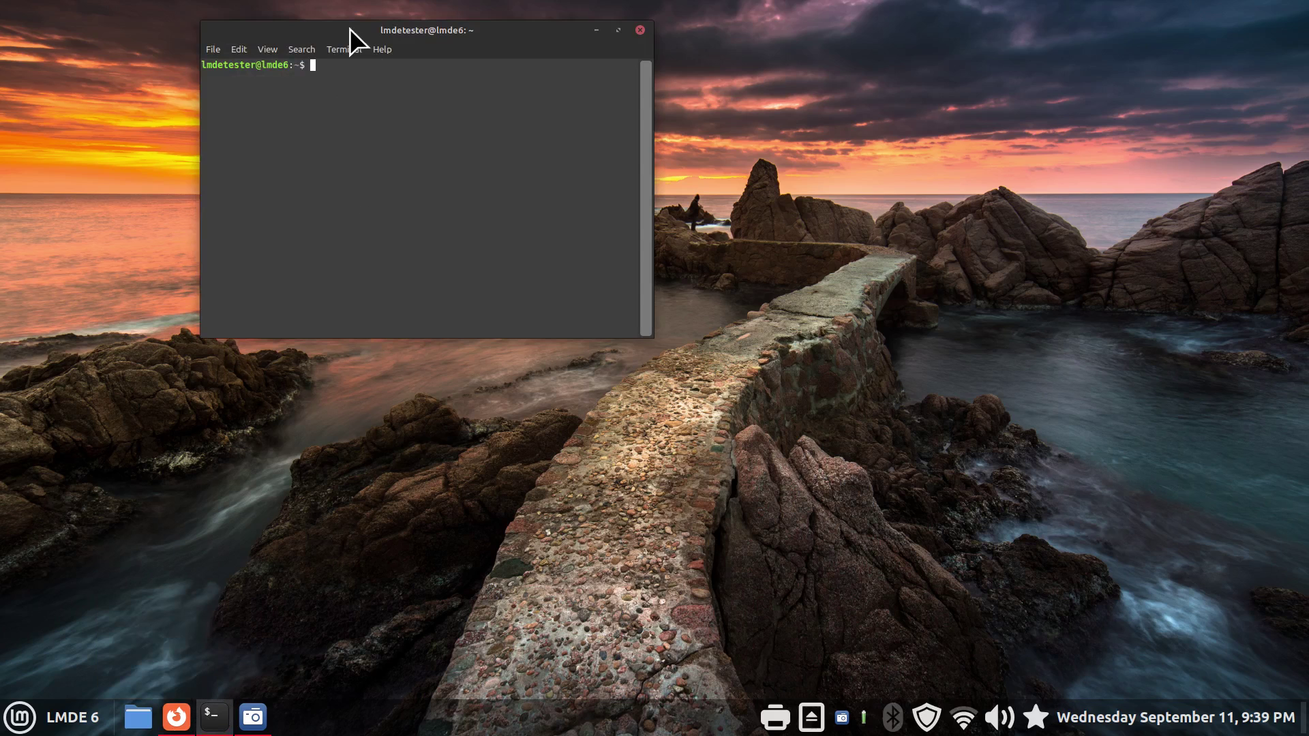
left_click_drag(350, 30, 565, 239)
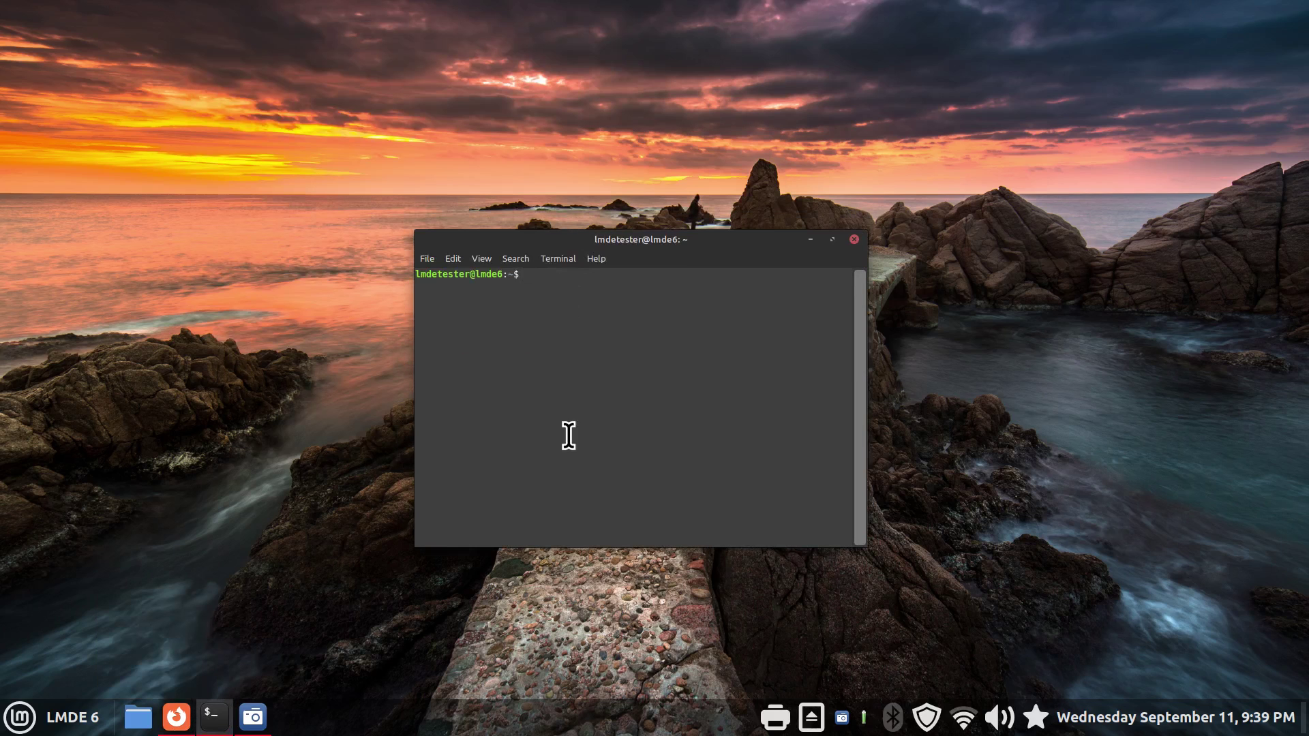
type("du")
key("Return")
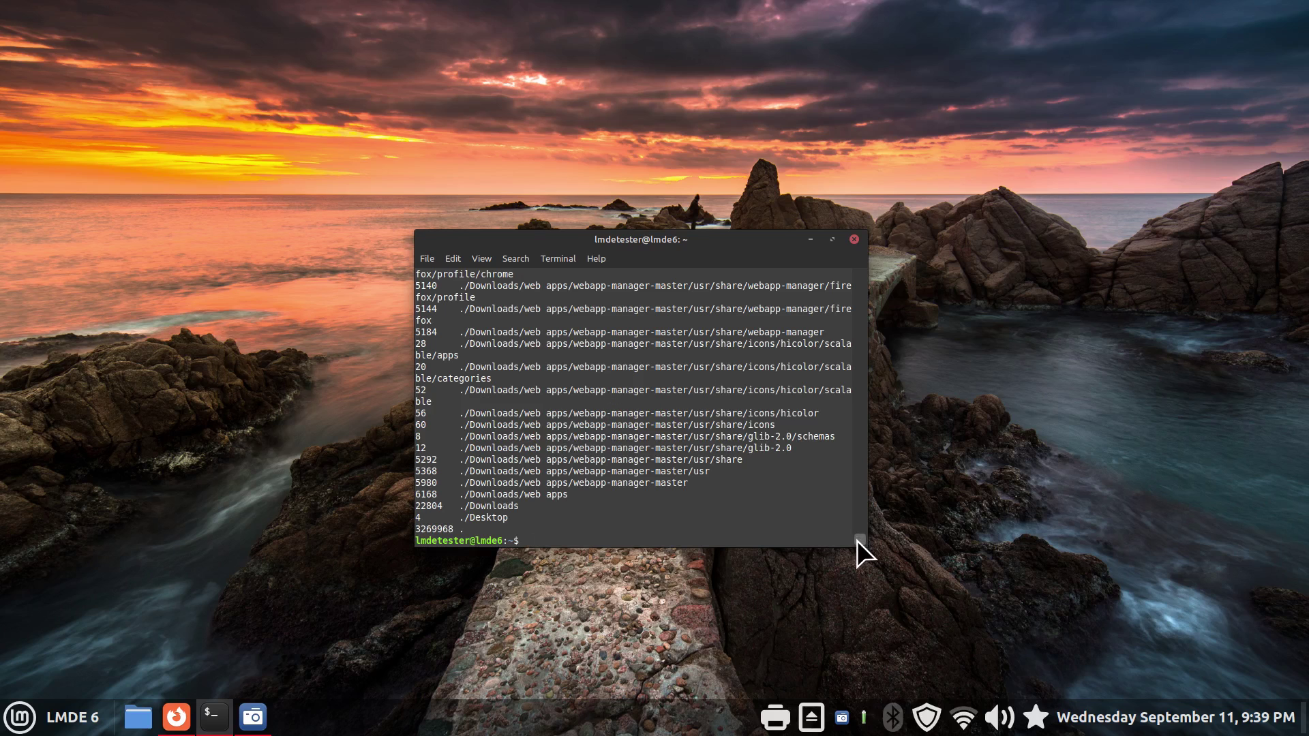
- Show the 3.1 GiB home listing in ncdu, then quit back to the prompt
type("ncdu")
key("Return")
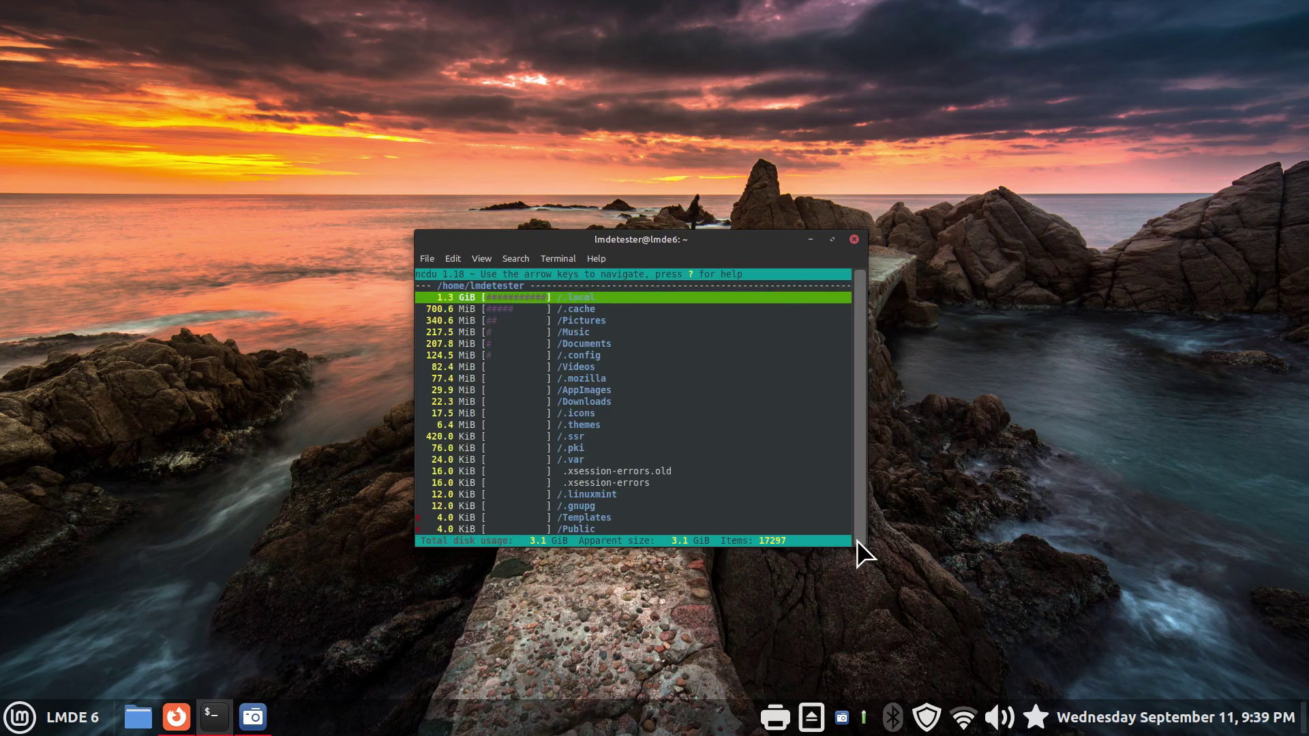
key("q")
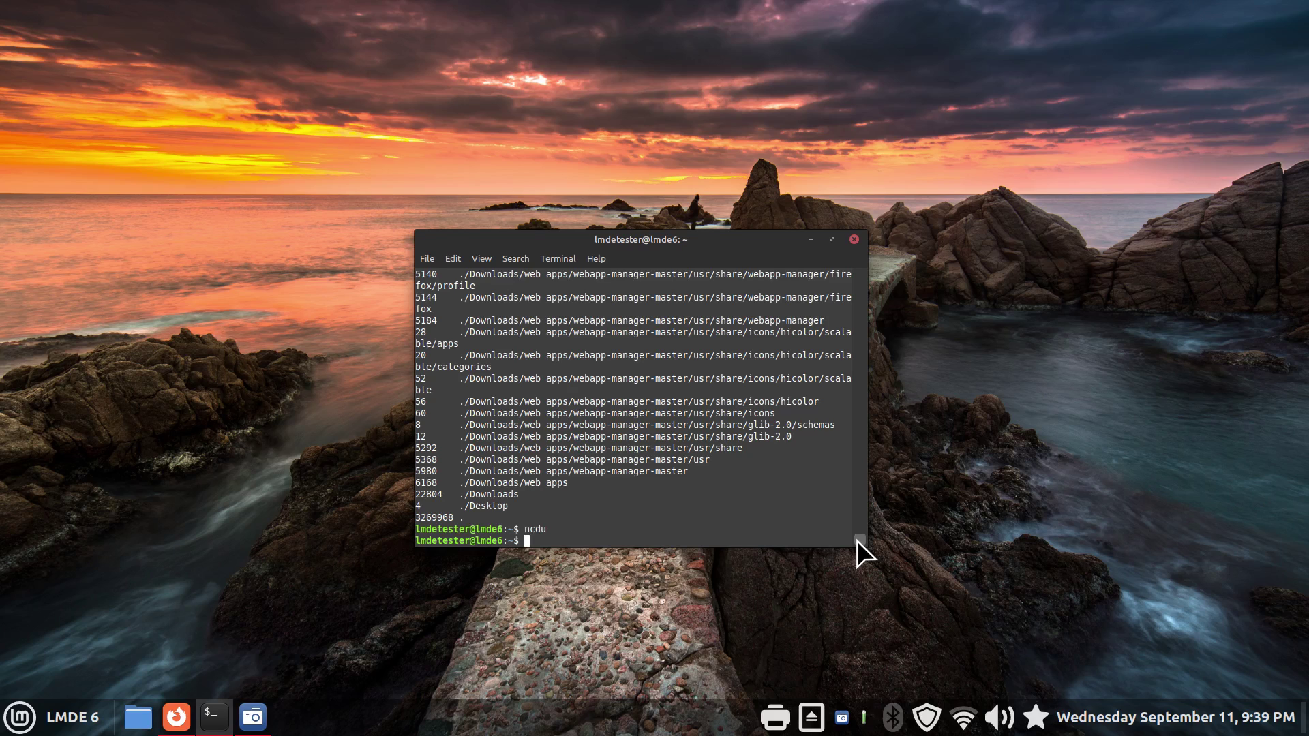
- Clear the terminal screen, enlarge the text two steps, and move the window up-left
type("clear")
key("Return")
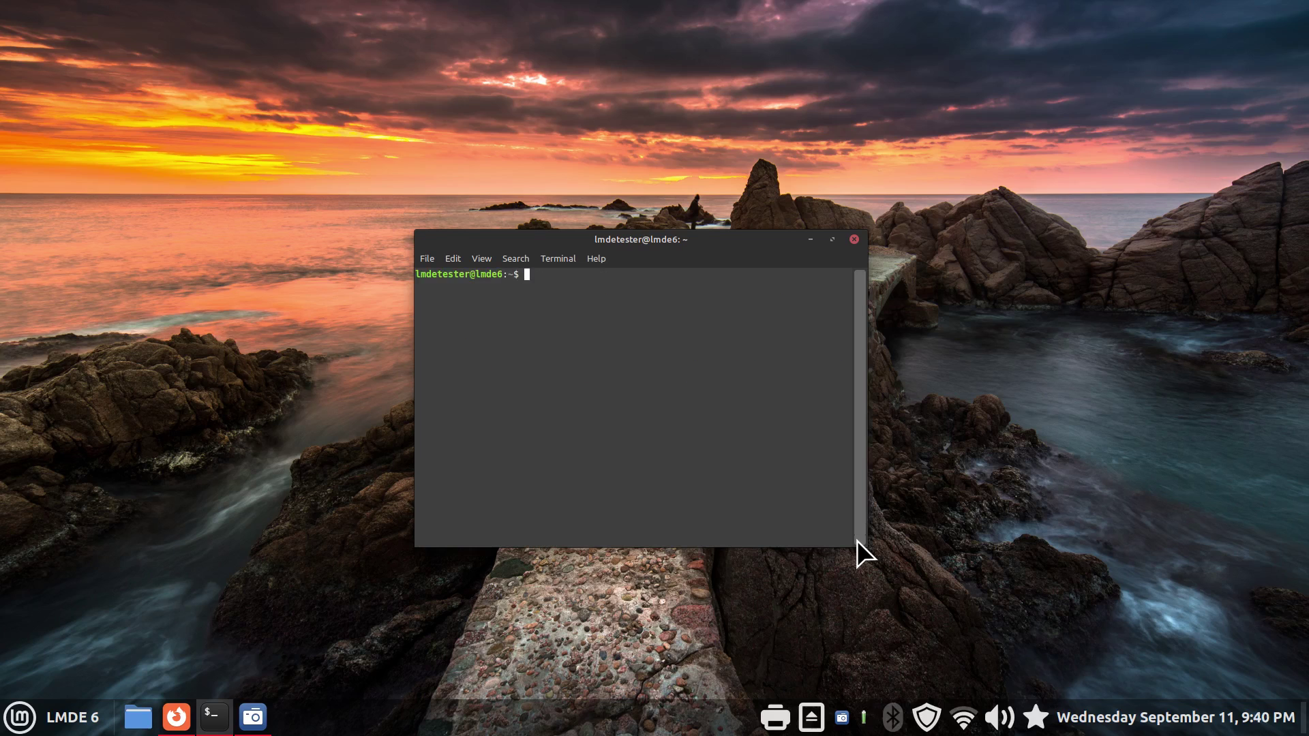
key("ctrl+plus")
key("ctrl+plus")
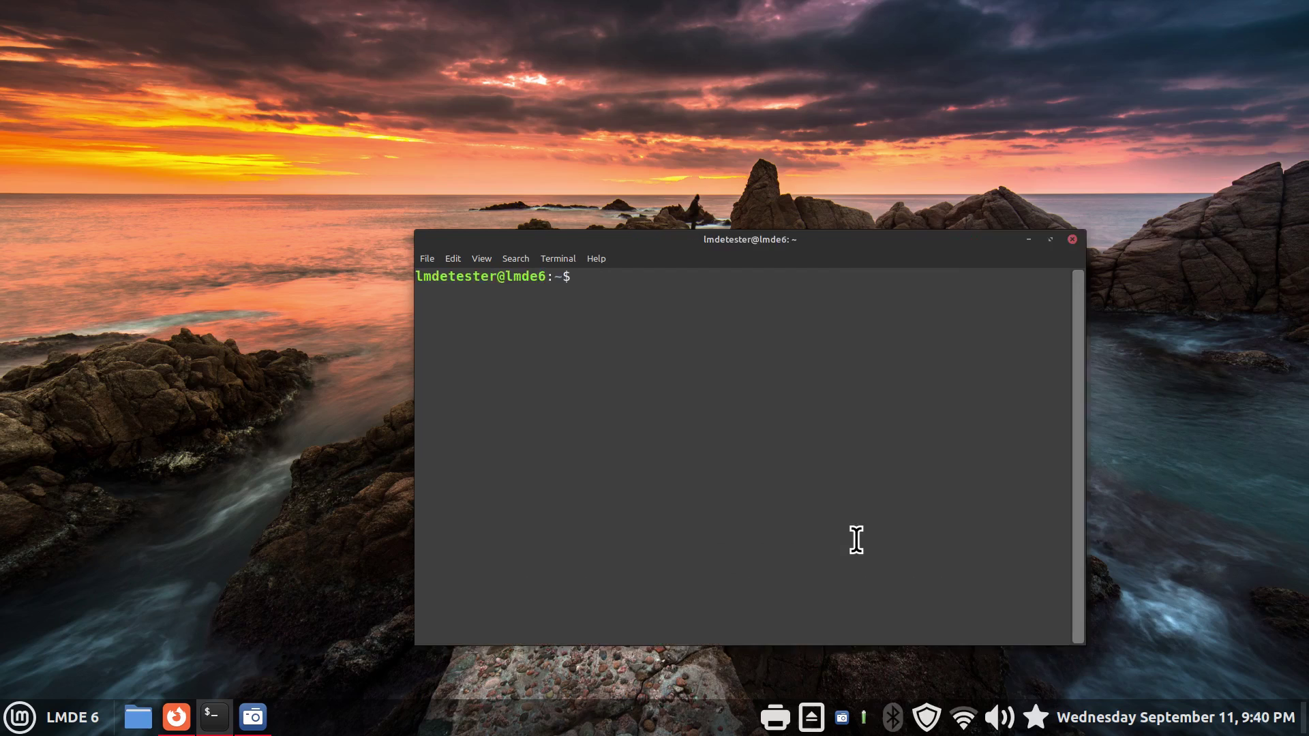
key("ctrl+plus")
key("ctrl+plus")
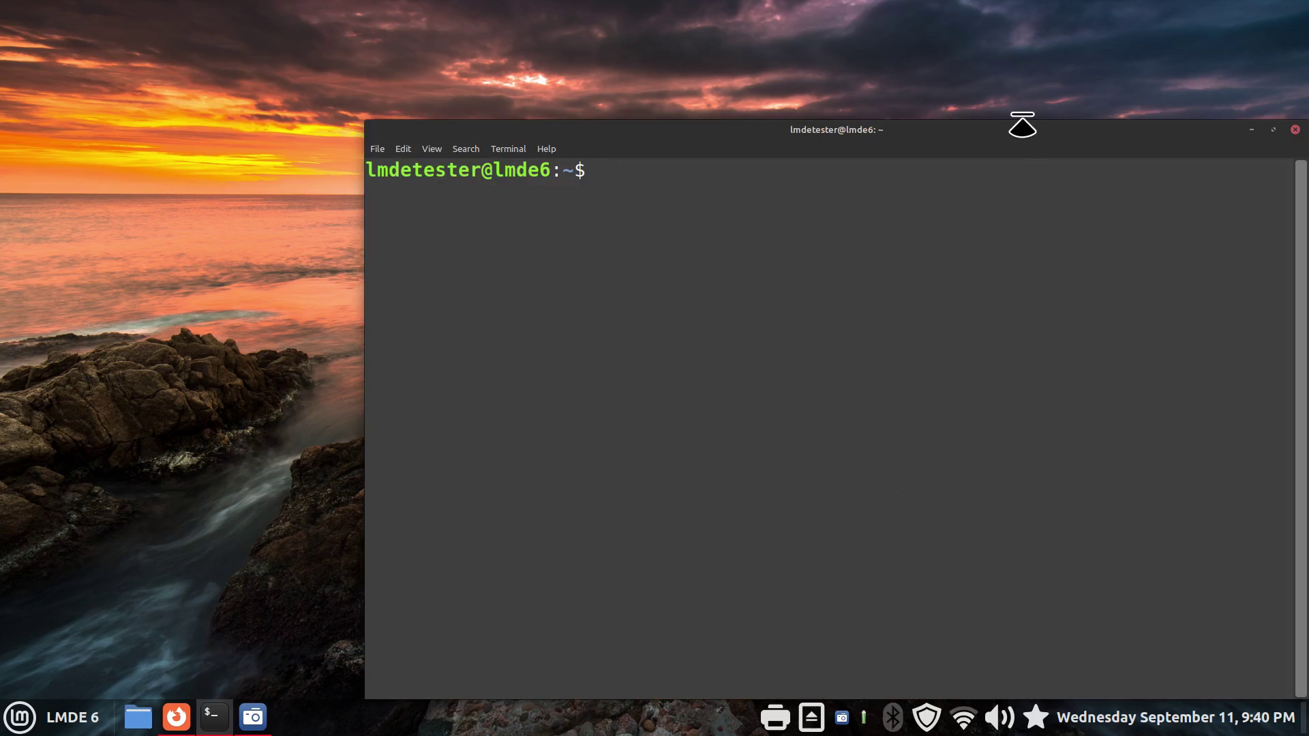
left_click_drag(893, 129, 827, 75)
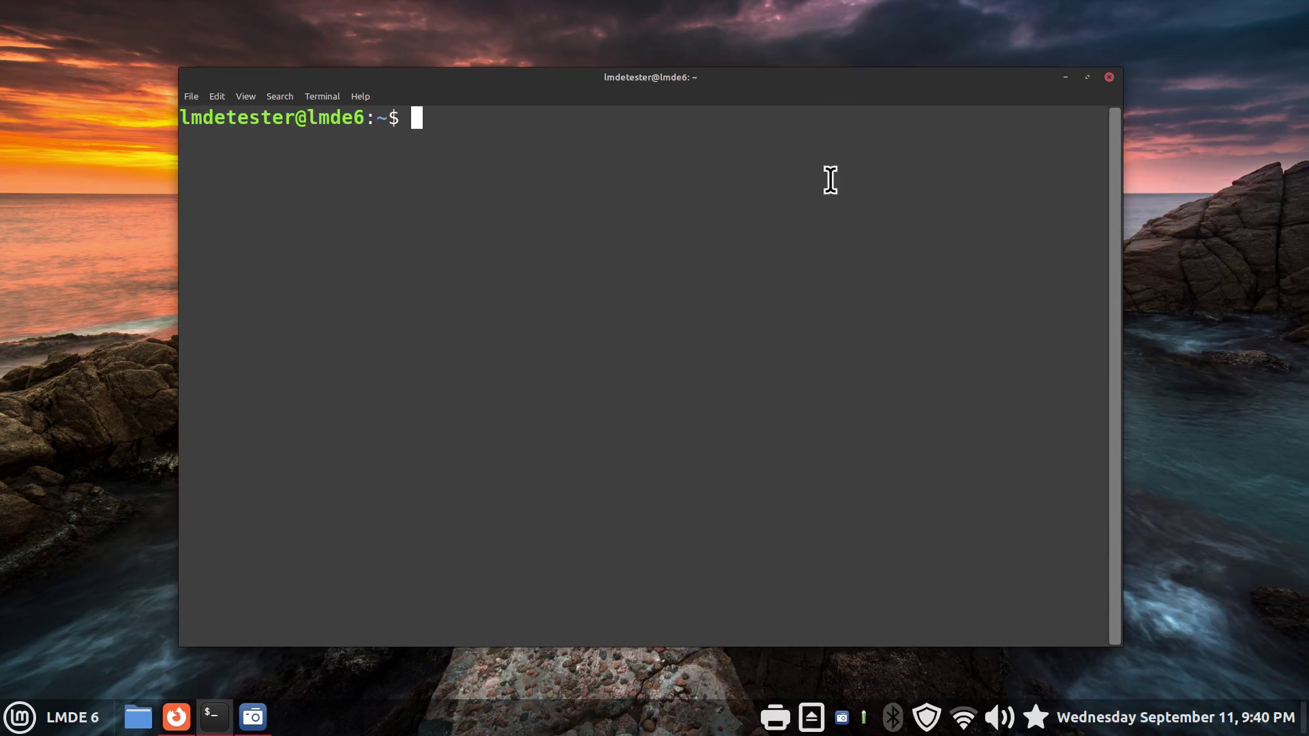
- Page twice through the ncdu man page, quit it, and exit the shell
type("man ncdu")
key("Return")
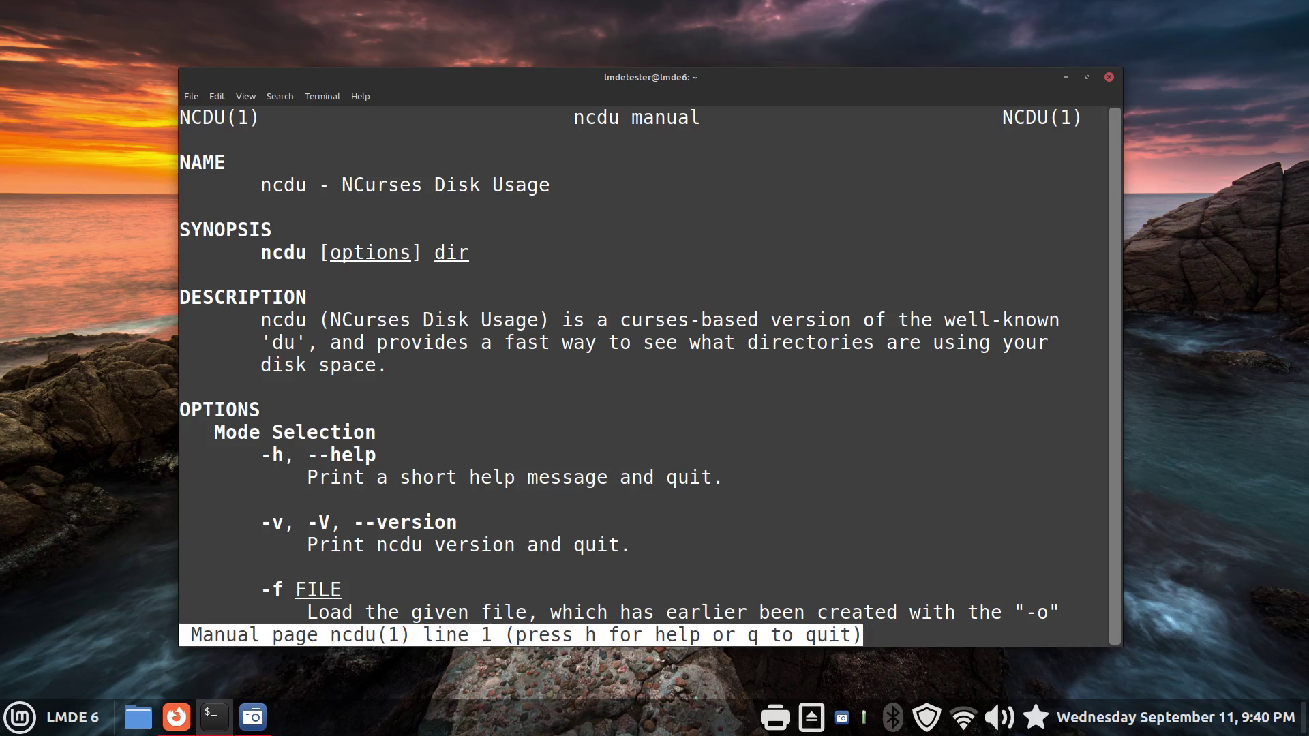
key("space")
key("space")
key("space")
key("space")
key("space")
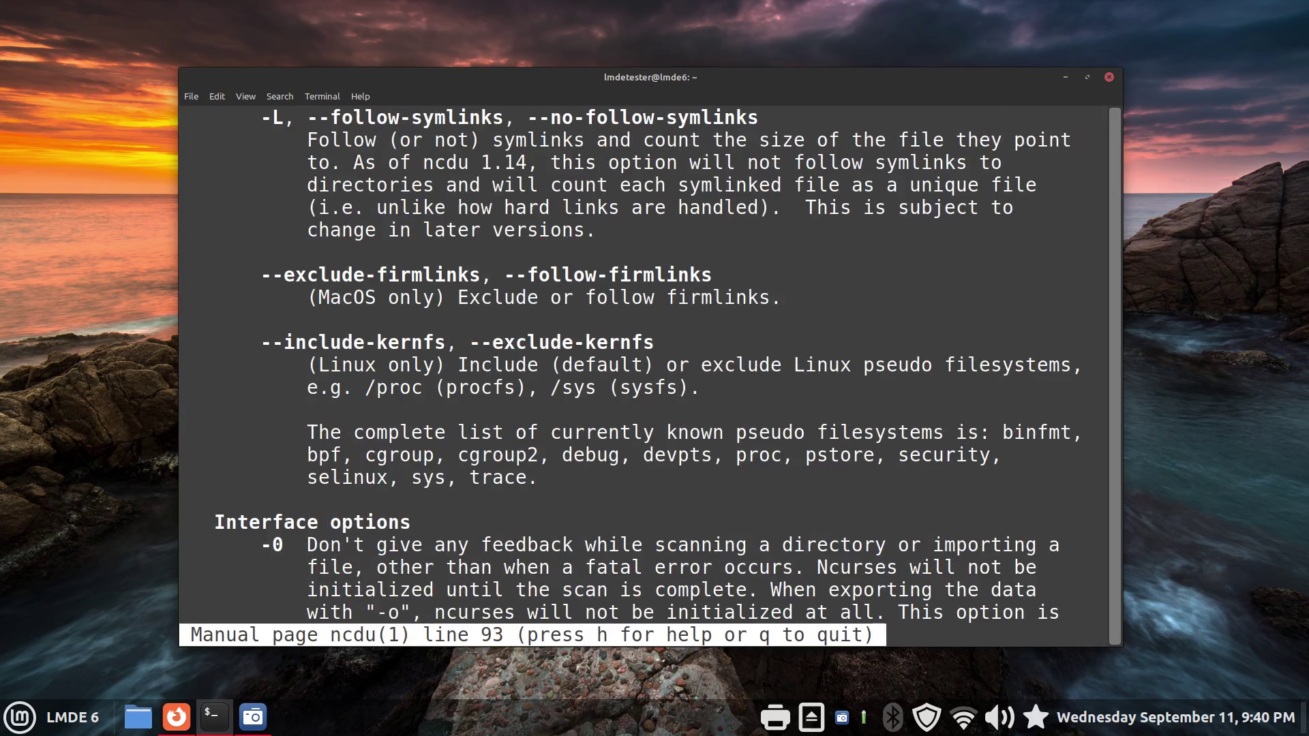
key("space")
key("space")
key("space")
key("space")
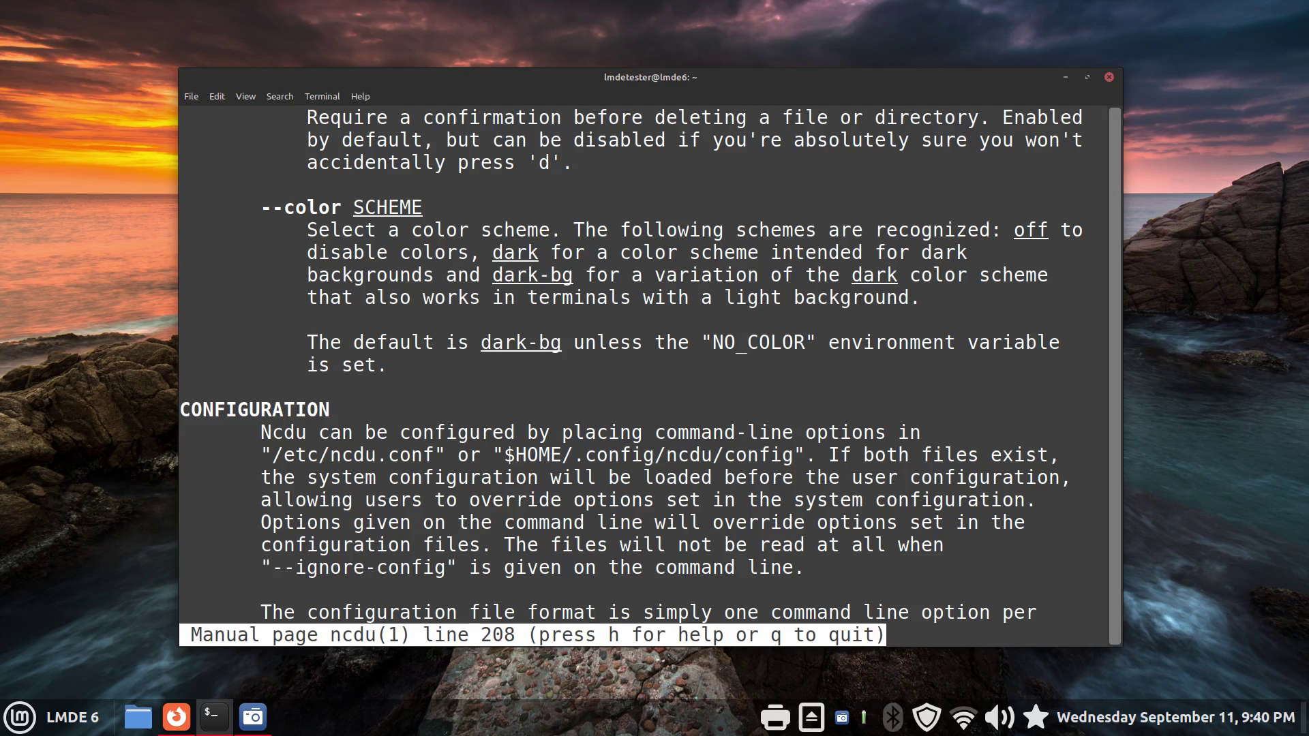
key("q")
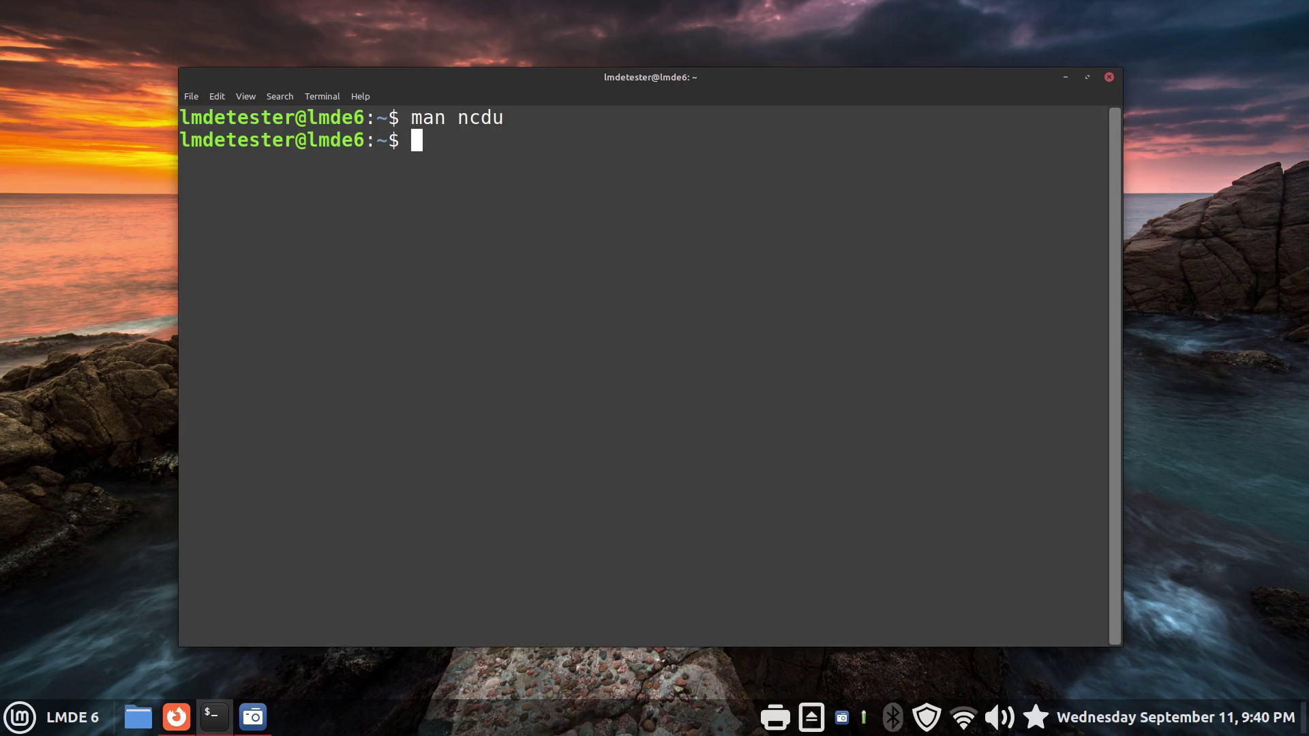
type("exit")
key("Return")
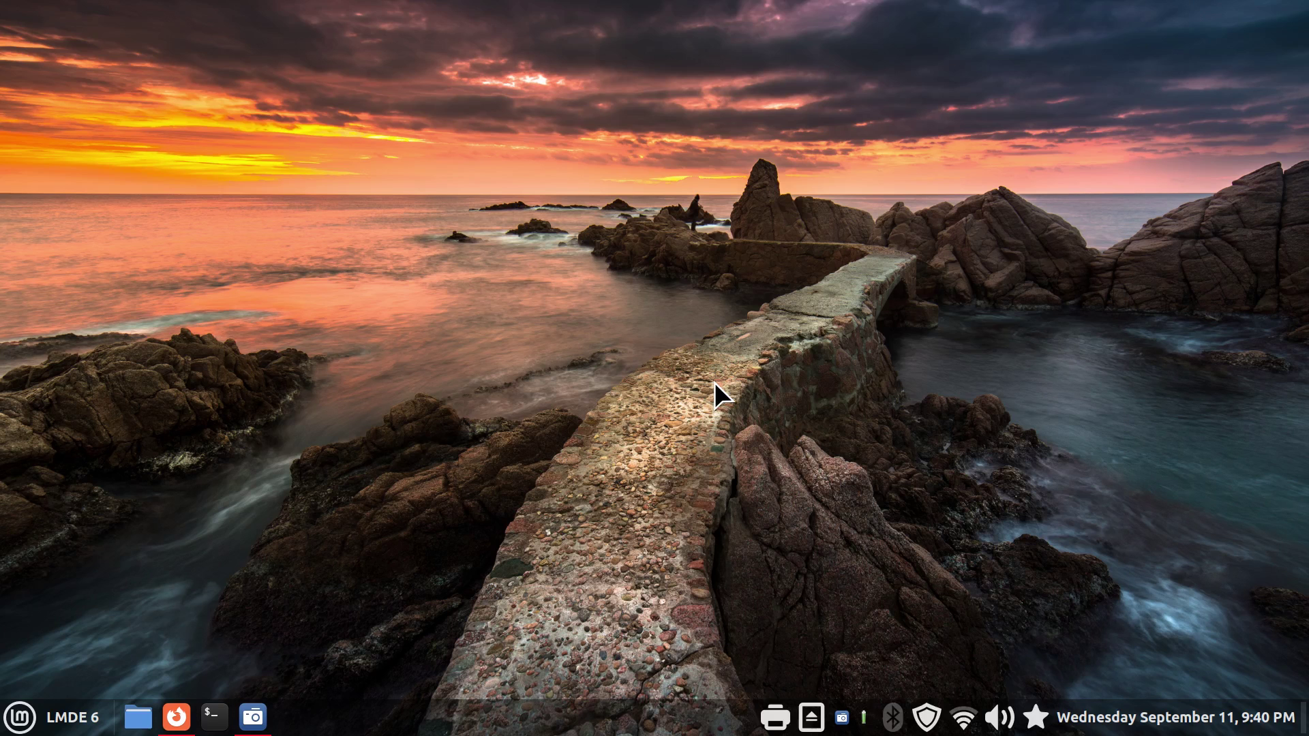